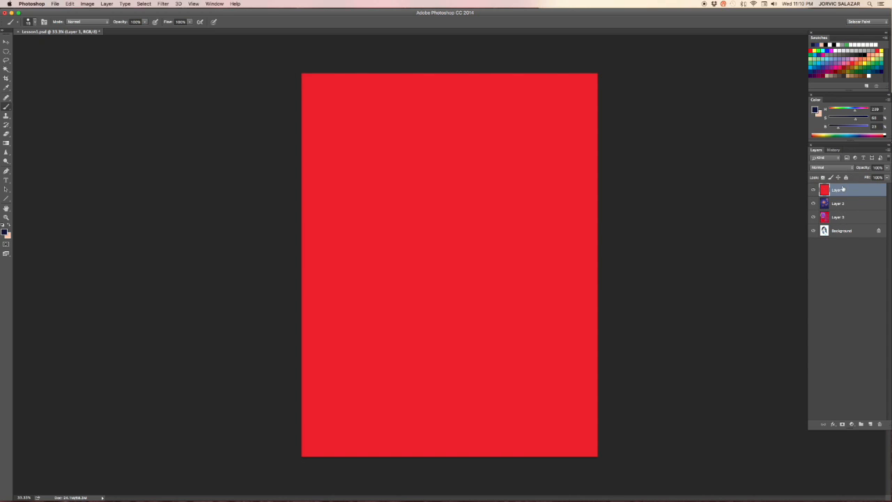
Step: Lower Layer 1's opacity to about 61% and hide Layer 2 and Layer 3 to preview the blend
{"action": "left_click", "coordinate": [844, 205]}
{"action": "left_click", "coordinate": [851, 190]}
{"action": "left_click", "coordinate": [888, 169]}
{"action": "mouse_move", "coordinate": [888, 177]}
{"action": "left_mouse_down"}
{"action": "mouse_move", "coordinate": [846, 176]}
{"action": "mouse_move", "coordinate": [874, 176]}
{"action": "left_mouse_up"}
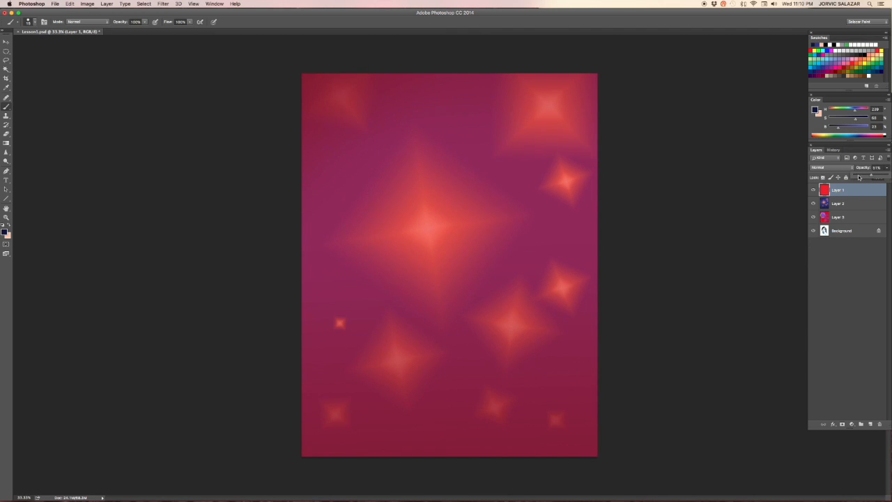
{"action": "left_click", "coordinate": [813, 203]}
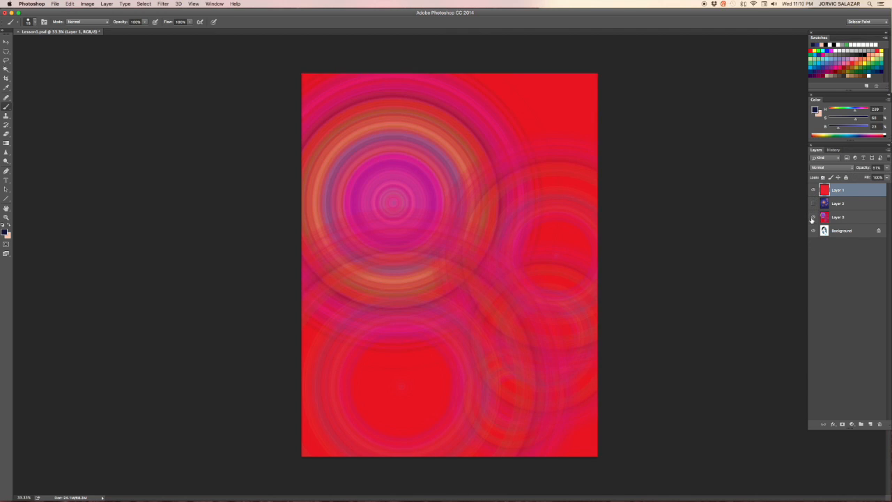
{"action": "left_click", "coordinate": [813, 217]}
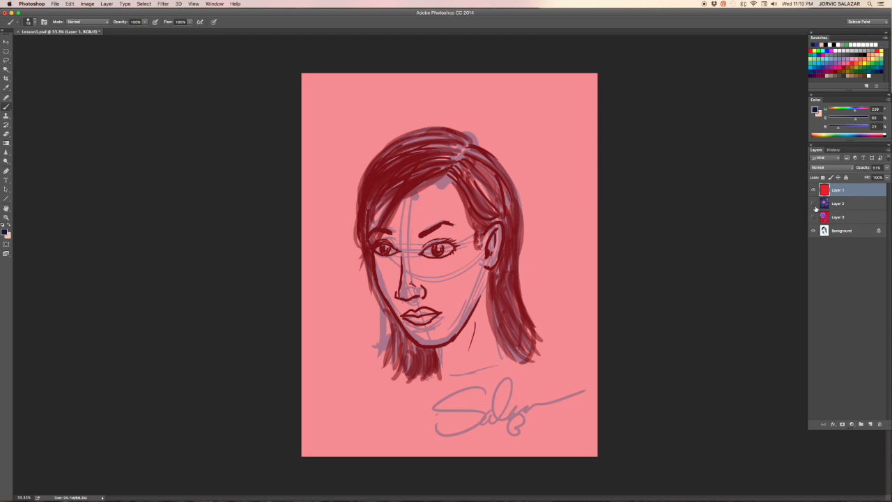
Step: Restore Layer 1's opacity to 100% and hide Layer 1
{"action": "left_click", "coordinate": [887, 170]}
{"action": "left_click_drag", "start_coordinate": [869, 176], "coordinate": [889, 176]}
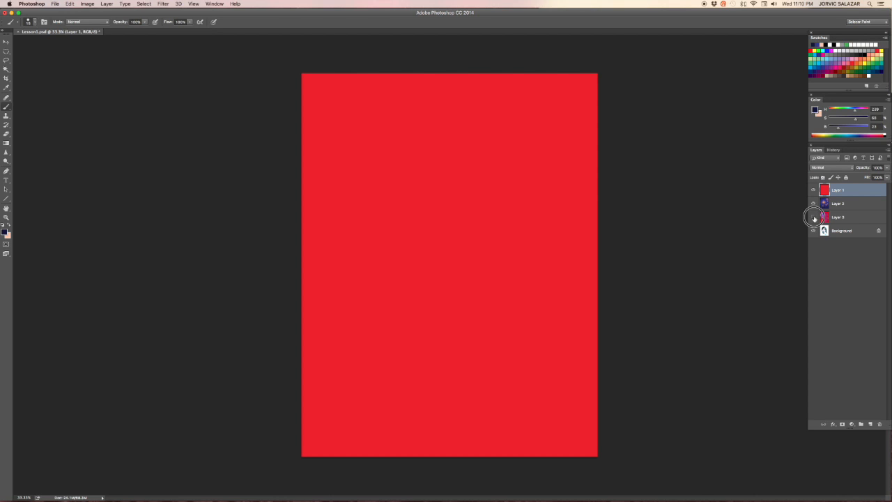
{"action": "left_click", "coordinate": [814, 192]}
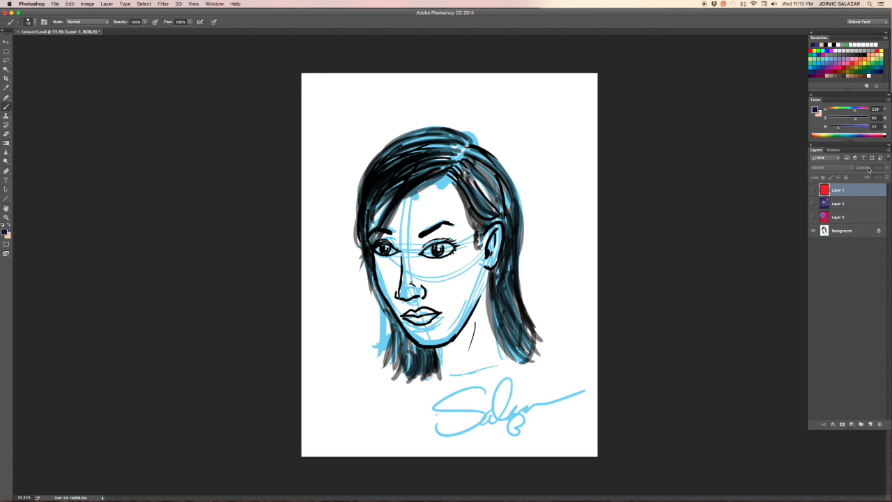
Step: Duplicate the Background layer
{"action": "left_click", "coordinate": [838, 236]}
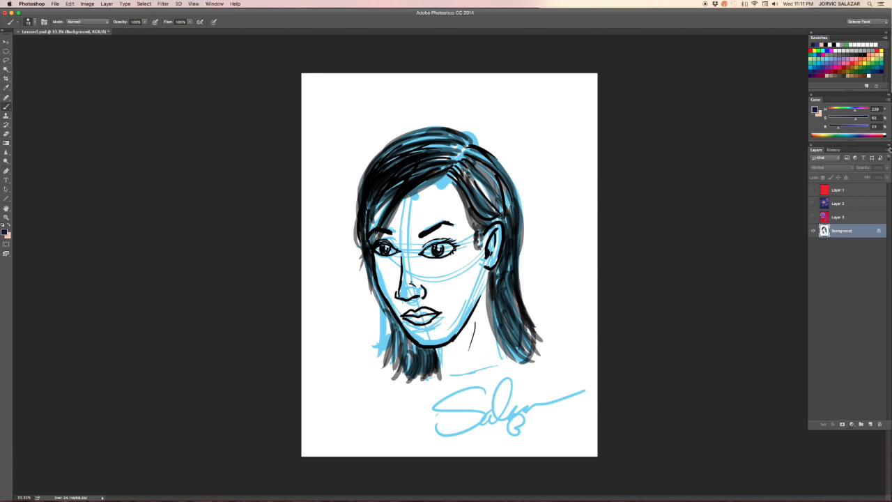
{"action": "left_click", "coordinate": [889, 153]}
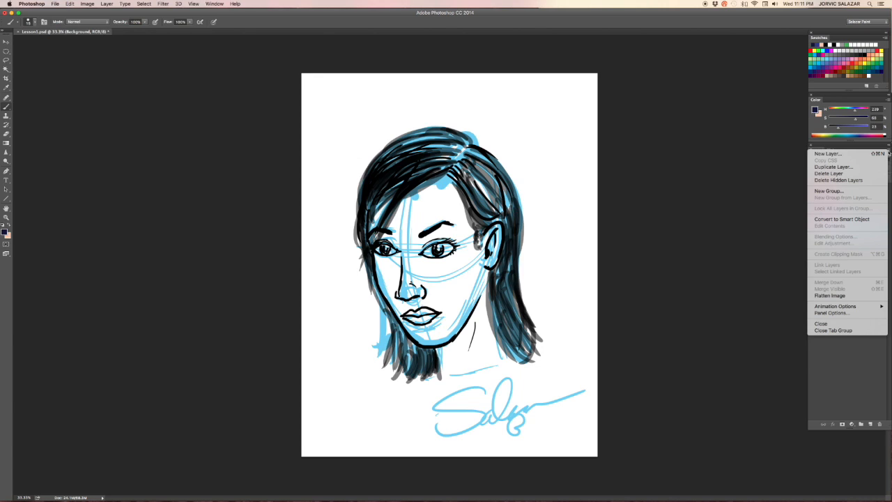
{"action": "left_click", "coordinate": [833, 167]}
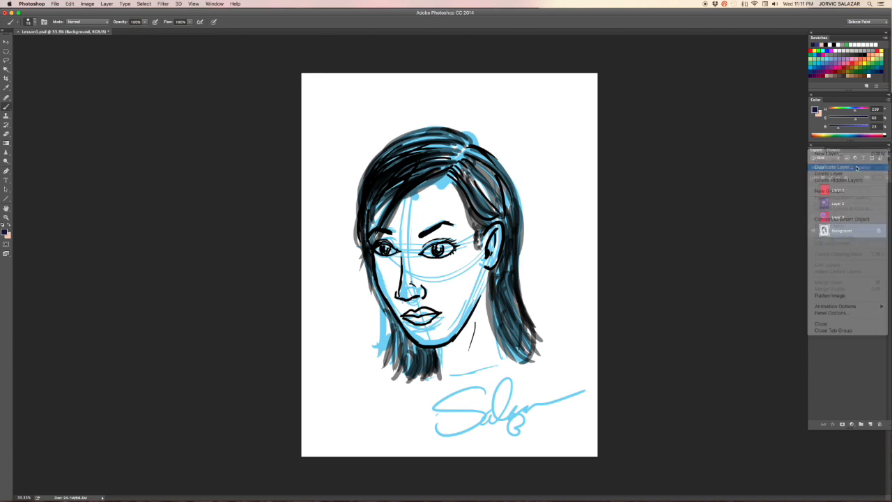
{"action": "left_click", "coordinate": [515, 215]}
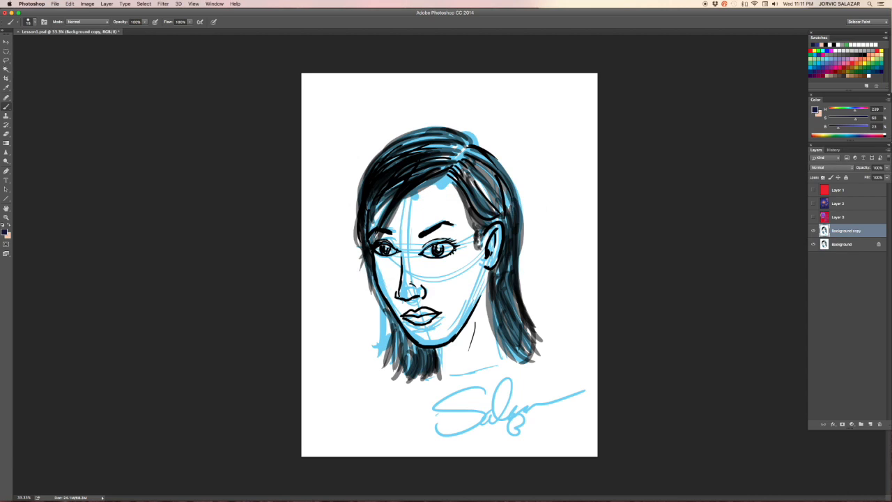
Step: Hide and delete the original Background layer, then undo the deletion
{"action": "left_click", "coordinate": [814, 244]}
{"action": "left_click", "coordinate": [840, 245]}
{"action": "left_click_drag", "start_coordinate": [844, 247], "coordinate": [880, 424]}
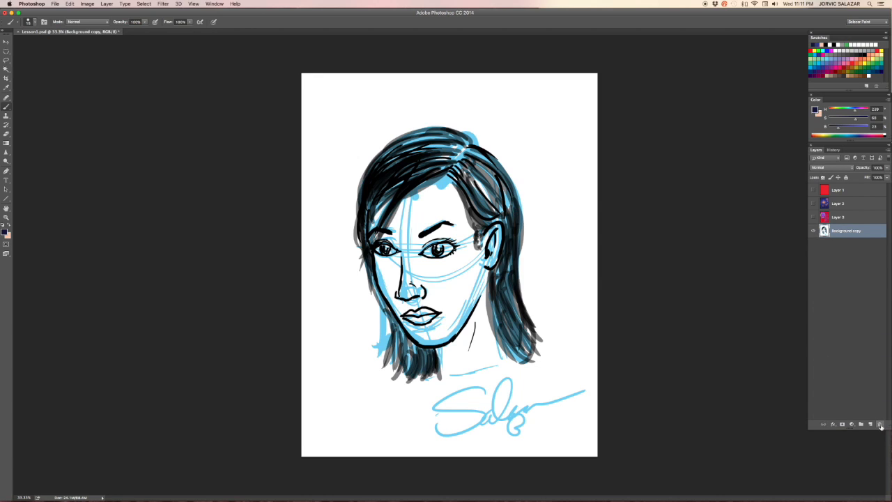
{"action": "key", "text": "super+z"}
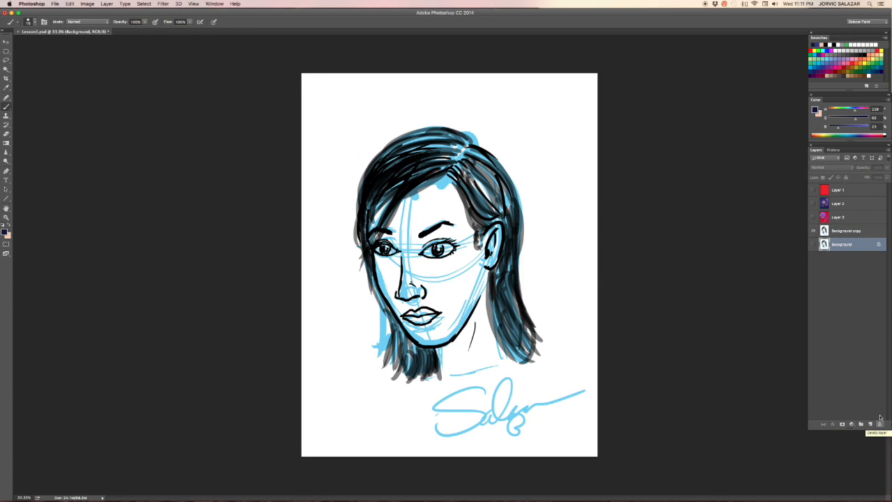
{"action": "double_click", "coordinate": [845, 230]}
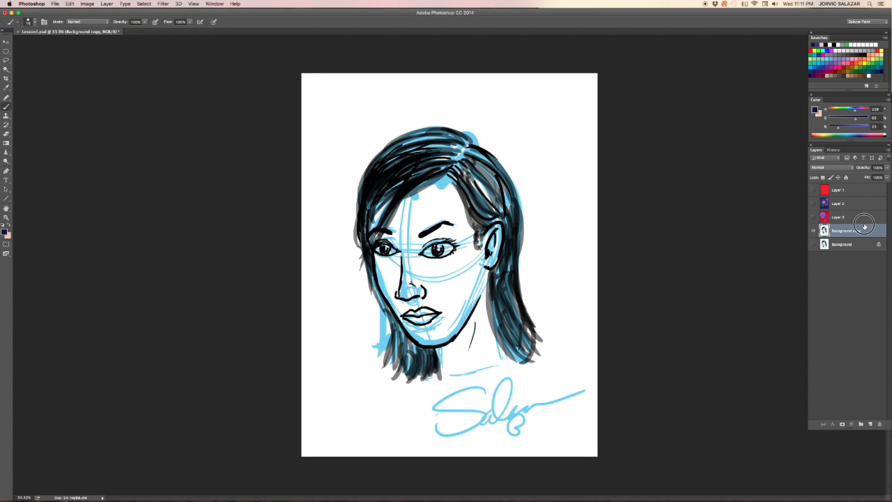
{"action": "double_click", "coordinate": [866, 230]}
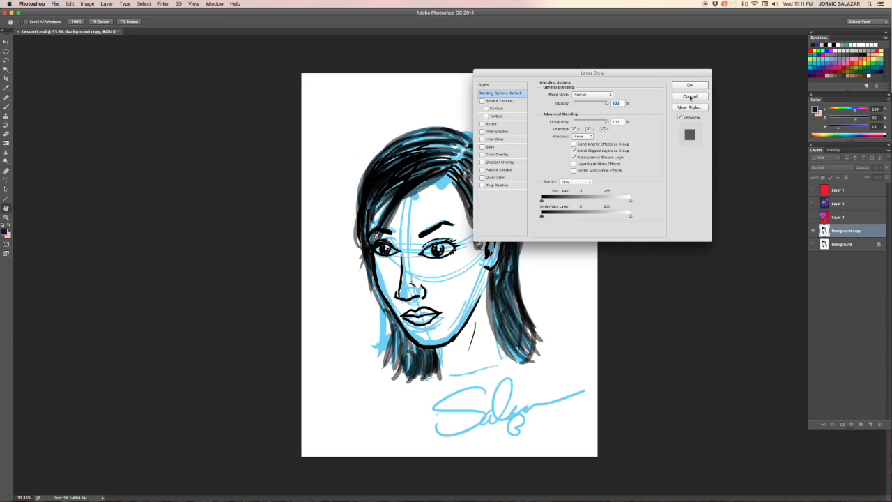
{"action": "left_click", "coordinate": [690, 97]}
Step: Stack the Background copy above Layer 1 at about 50% opacity and show Layer 1 to preview the blend
{"action": "mouse_move", "coordinate": [851, 230]}
{"action": "left_mouse_down"}
{"action": "mouse_move", "coordinate": [847, 213]}
{"action": "mouse_move", "coordinate": [843, 227]}
{"action": "left_mouse_up"}
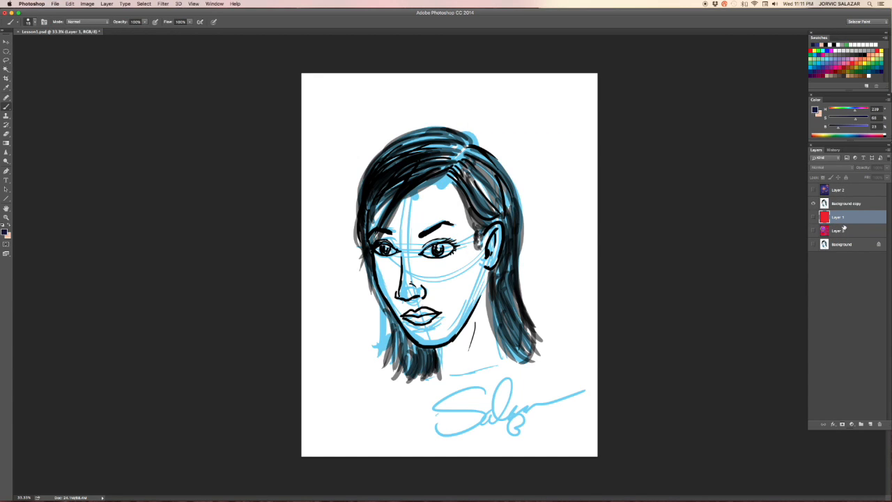
{"action": "left_click", "coordinate": [867, 203]}
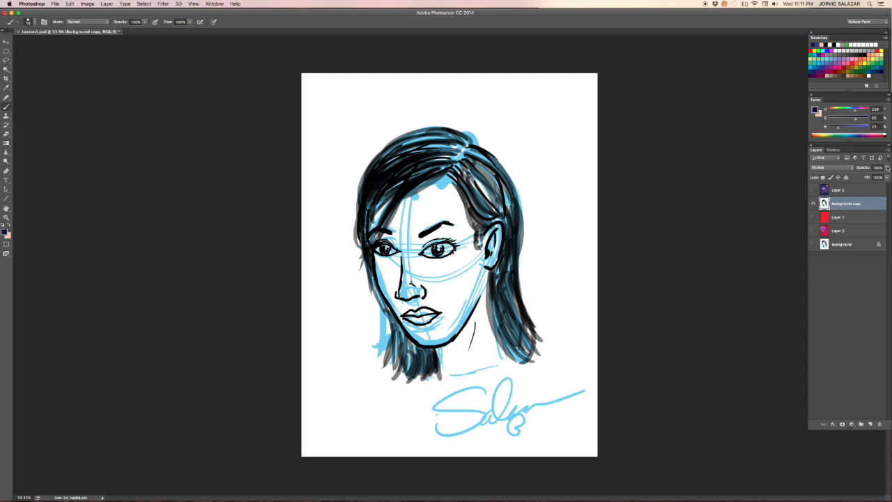
{"action": "left_click", "coordinate": [886, 167]}
{"action": "left_click_drag", "start_coordinate": [886, 175], "coordinate": [866, 178]}
{"action": "left_click", "coordinate": [813, 217]}
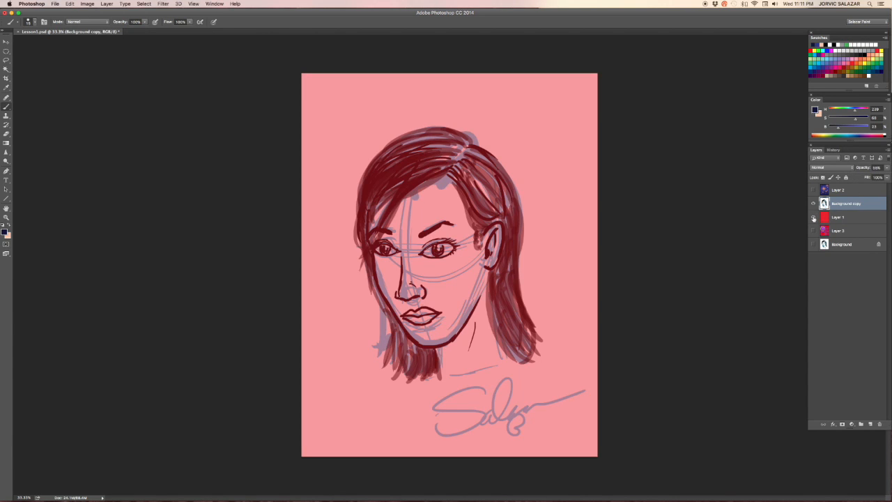
Step: Delete the Background copy layer and turn visibility back on for Layer 3 and Layer 2
{"action": "left_click_drag", "start_coordinate": [838, 207], "coordinate": [880, 423]}
{"action": "left_click", "coordinate": [813, 216]}
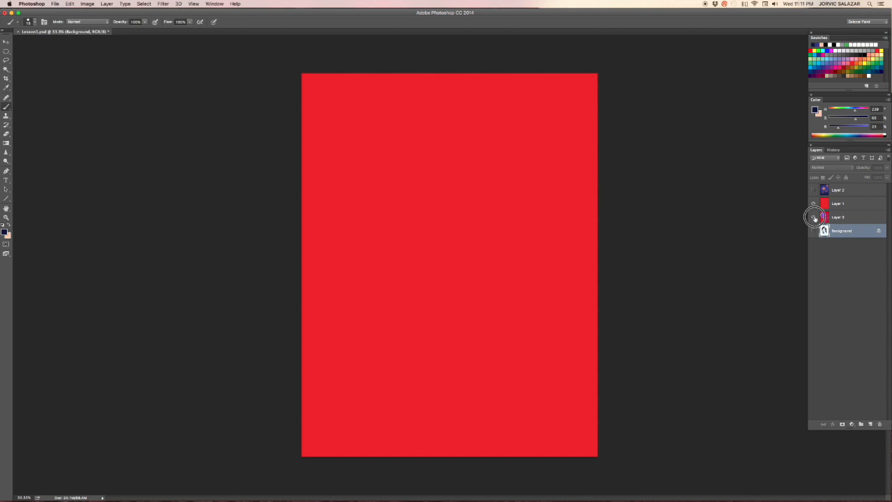
{"action": "left_click", "coordinate": [813, 190]}
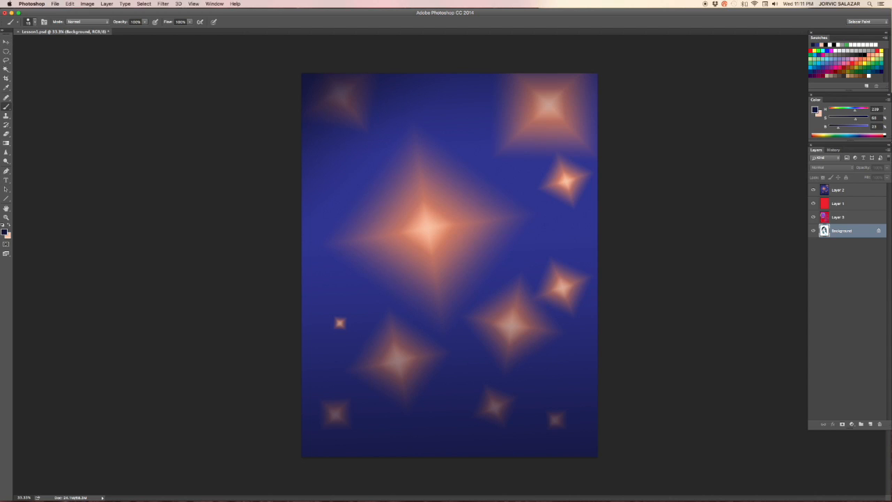
Step: With the Type tool, add a text line with the presenter's name in the upper part of the page
{"action": "key", "text": "t"}
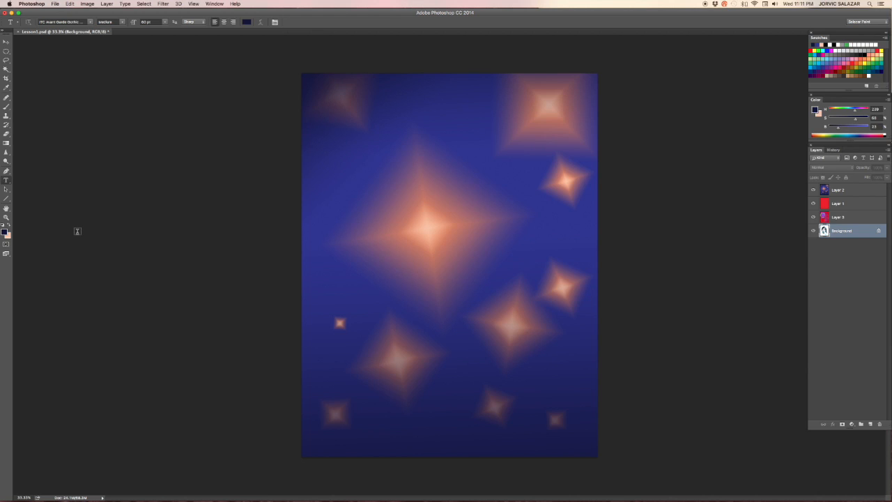
{"action": "left_click", "coordinate": [7, 180]}
{"action": "left_click", "coordinate": [7, 181]}
{"action": "left_click", "coordinate": [355, 181]}
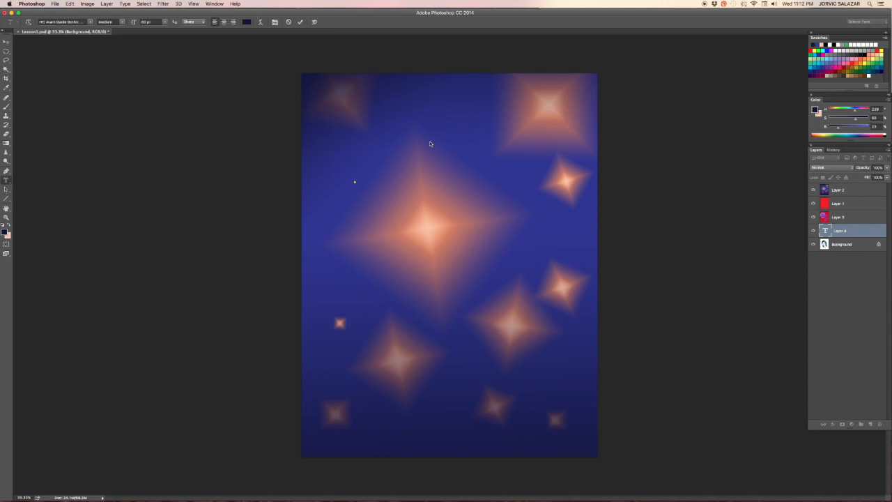
{"action": "type", "text": "Hi s is a"}
{"action": "key", "text": "BackSpace"}
{"action": "key", "text": "BackSpace"}
{"action": "key", "text": "BackSpace"}
{"action": "key", "text": "BackSpace"}
{"action": "key", "text": "BackSpace"}
{"action": "key", "text": "BackSpace"}
{"action": "key", "text": "BackSpace"}
{"action": "key", "text": "BackSpace"}
{"action": "type", "text": "Hi I"}
{"action": "type", "text": "Salazar"}
Step: Move the new text layer to the top of the layer stack
{"action": "left_click_drag", "start_coordinate": [846, 230], "coordinate": [841, 186]}
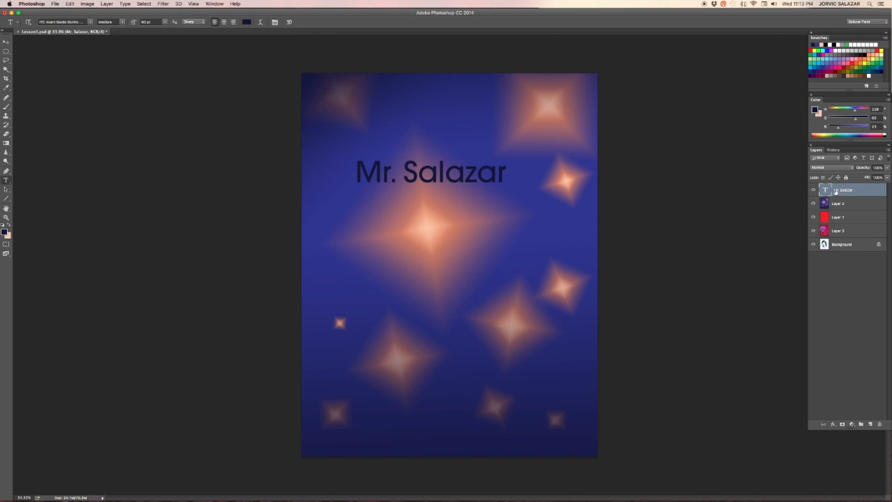
{"action": "left_click_drag", "start_coordinate": [853, 191], "coordinate": [843, 224]}
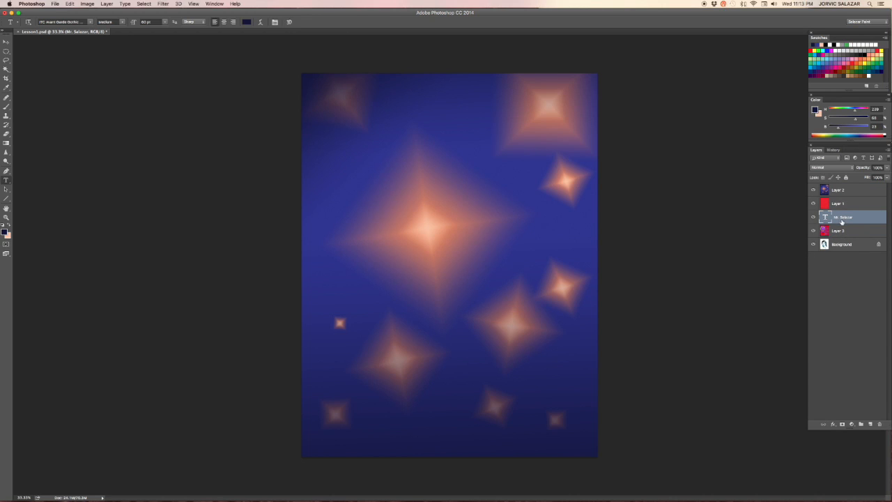
{"action": "left_click_drag", "start_coordinate": [847, 218], "coordinate": [847, 182]}
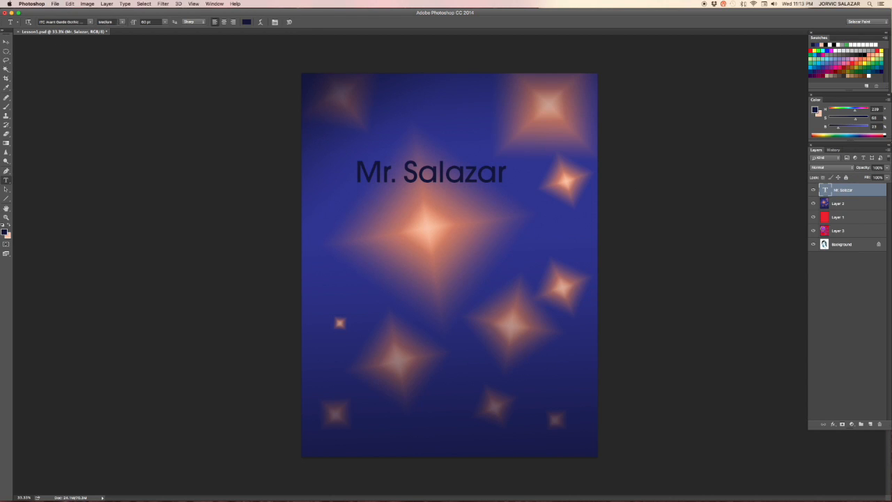
{"action": "left_click", "coordinate": [7, 107]}
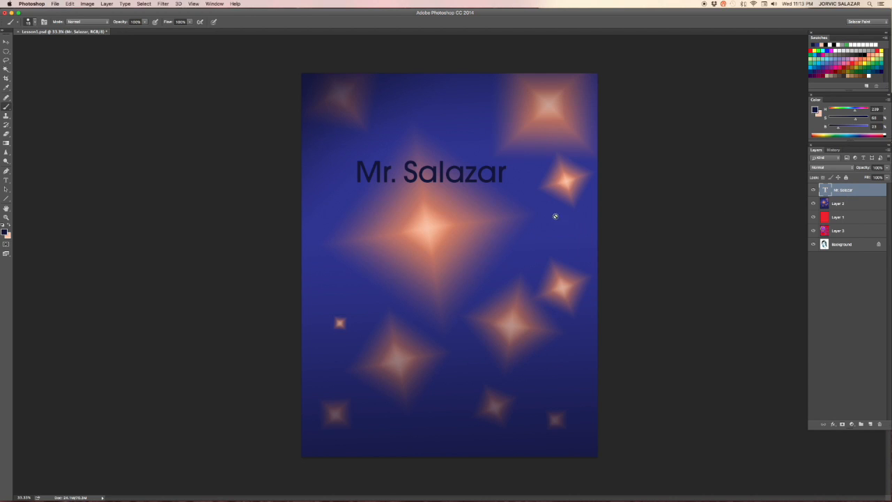
{"action": "left_click_drag", "start_coordinate": [828, 187], "coordinate": [838, 233]}
{"action": "left_click_drag", "start_coordinate": [845, 207], "coordinate": [836, 184]}
Step: Reposition the title text higher and further left on the page, and select all its characters
{"action": "left_click", "coordinate": [6, 179]}
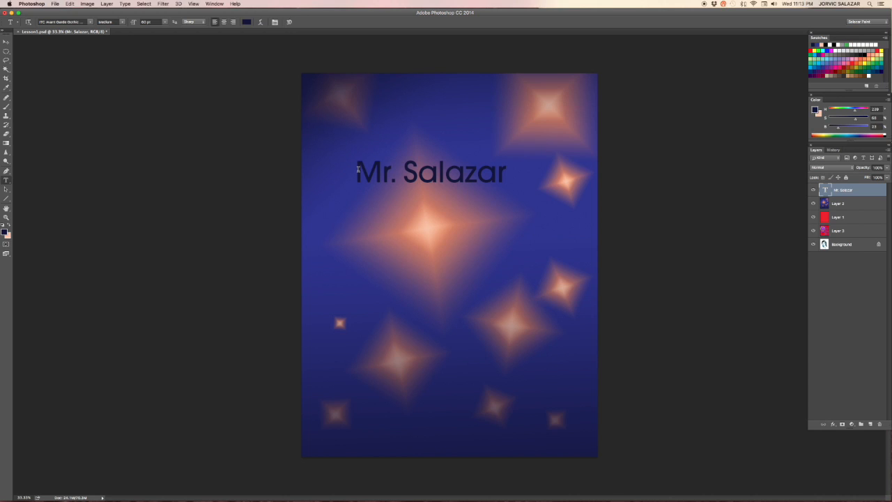
{"action": "left_click_drag", "start_coordinate": [358, 170], "coordinate": [468, 214]}
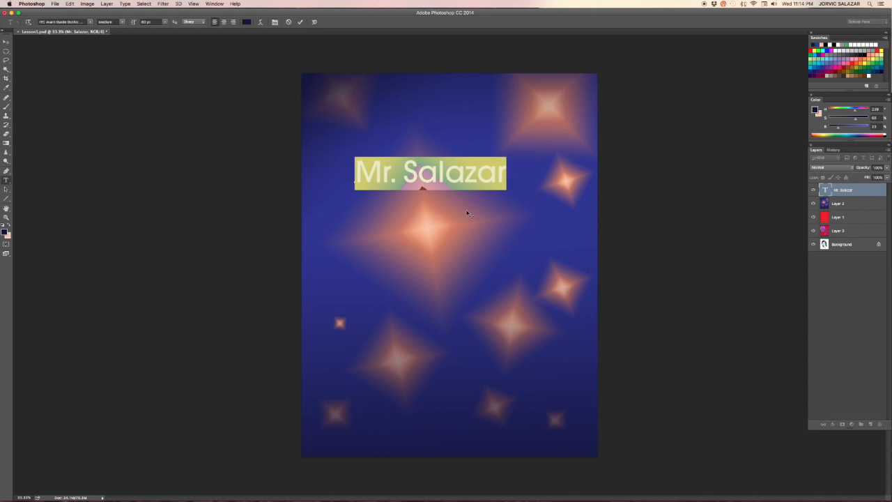
{"action": "left_click_drag", "start_coordinate": [413, 139], "coordinate": [393, 110]}
{"action": "left_click", "coordinate": [396, 138]}
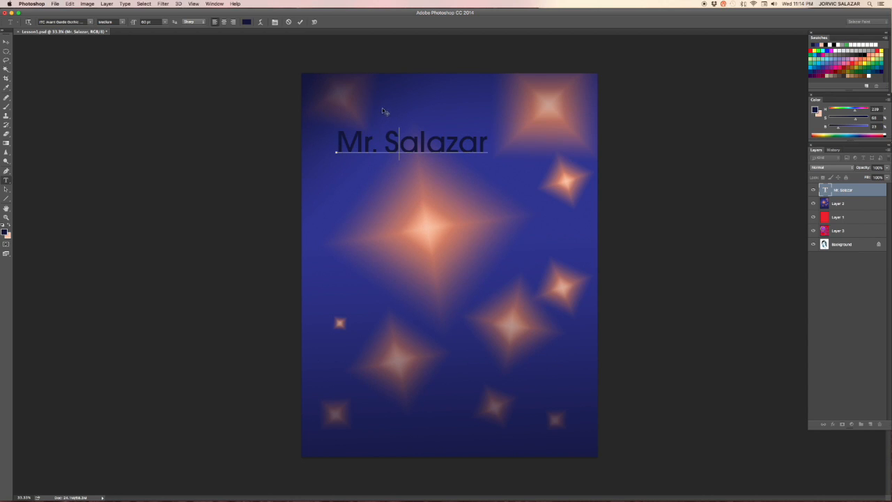
{"action": "left_click_drag", "start_coordinate": [400, 184], "coordinate": [512, 136]}
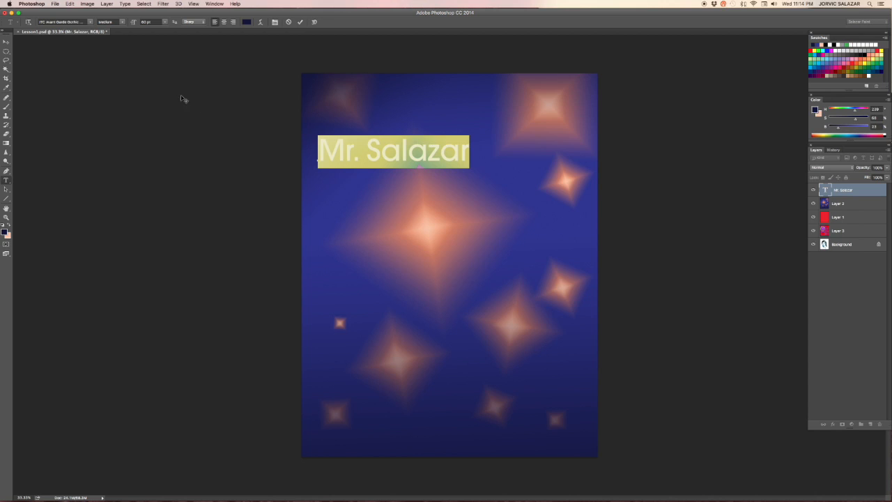
Step: Change the title's font to ITC Avant Garde Gothic Extra Light
{"action": "left_click", "coordinate": [90, 21]}
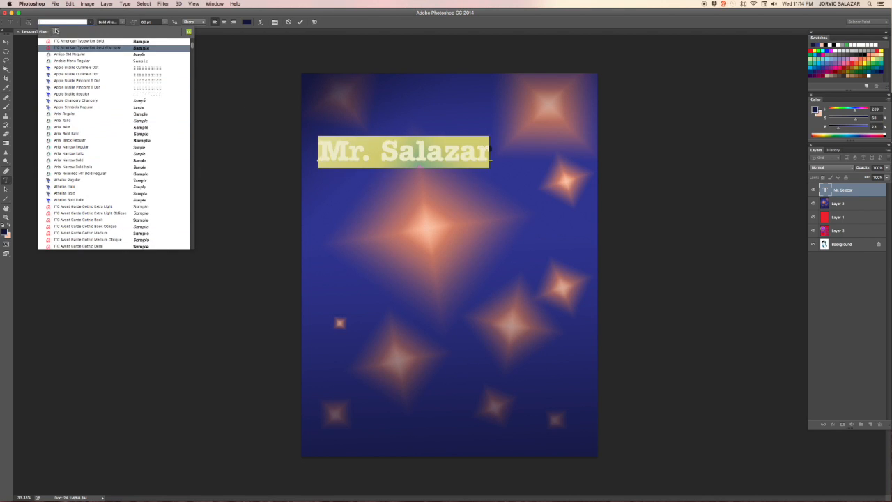
{"action": "left_click", "coordinate": [50, 16]}
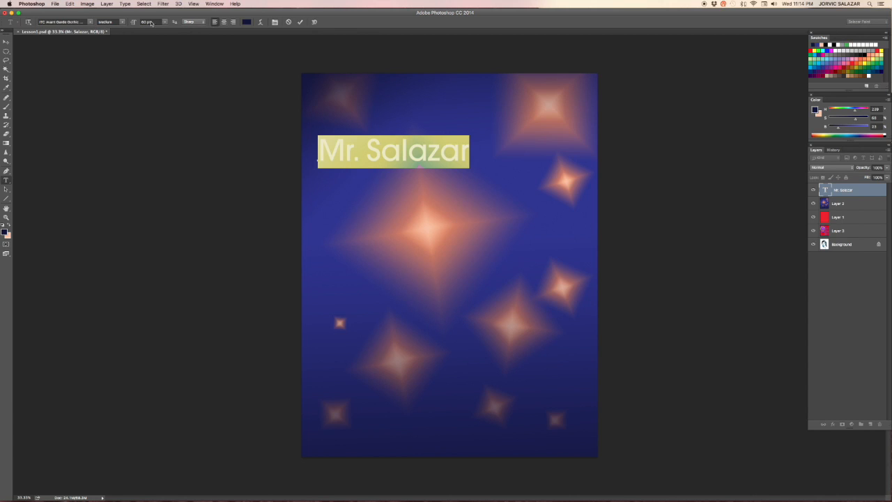
{"action": "left_click", "coordinate": [90, 21]}
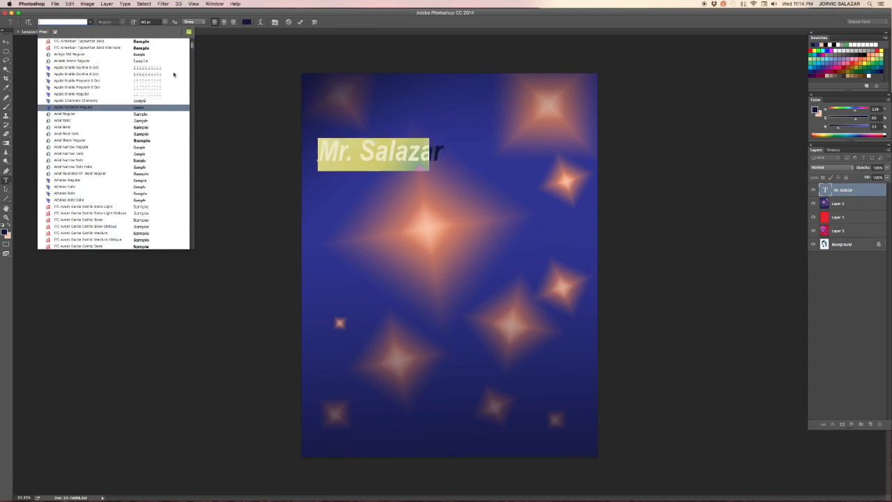
{"action": "left_click_drag", "start_coordinate": [194, 46], "coordinate": [196, 103]}
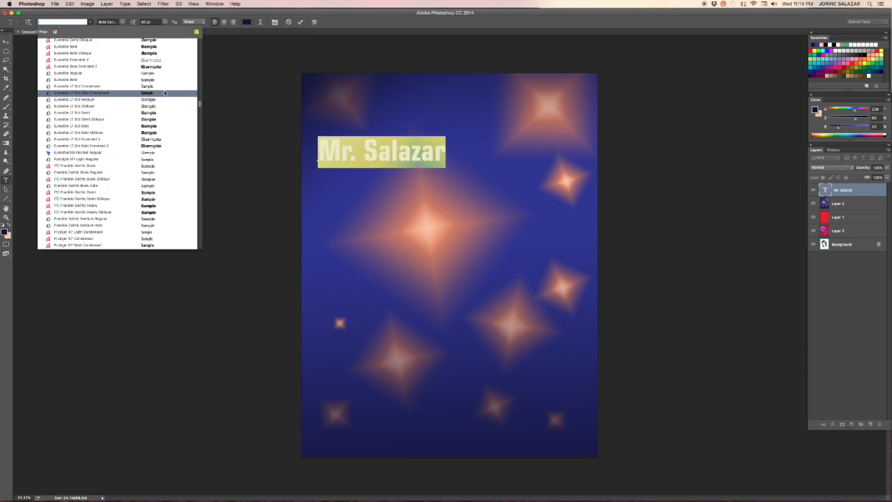
{"action": "left_click_drag", "start_coordinate": [200, 104], "coordinate": [193, 139]}
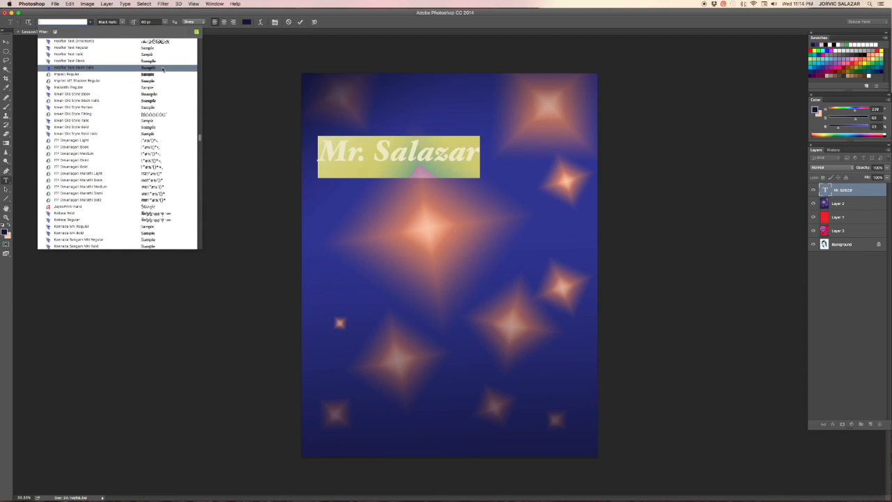
{"action": "left_click_drag", "start_coordinate": [199, 137], "coordinate": [200, 51]}
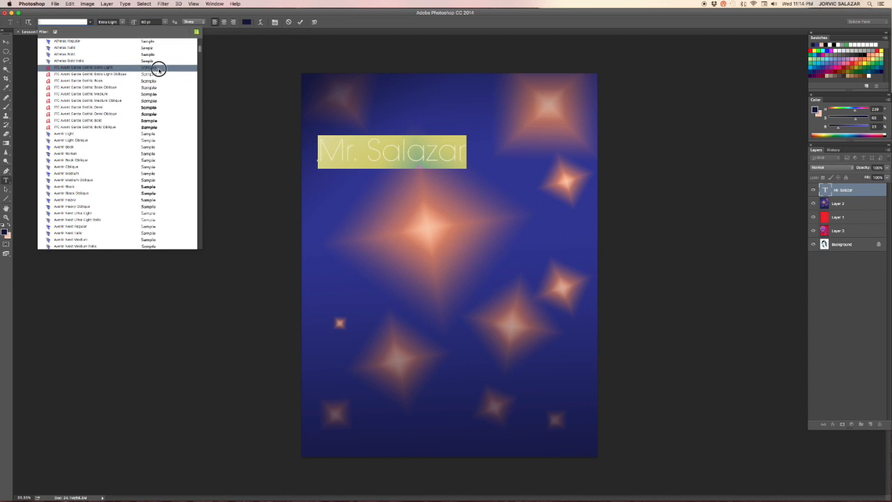
{"action": "left_click", "coordinate": [158, 69]}
{"action": "left_click", "coordinate": [362, 149]}
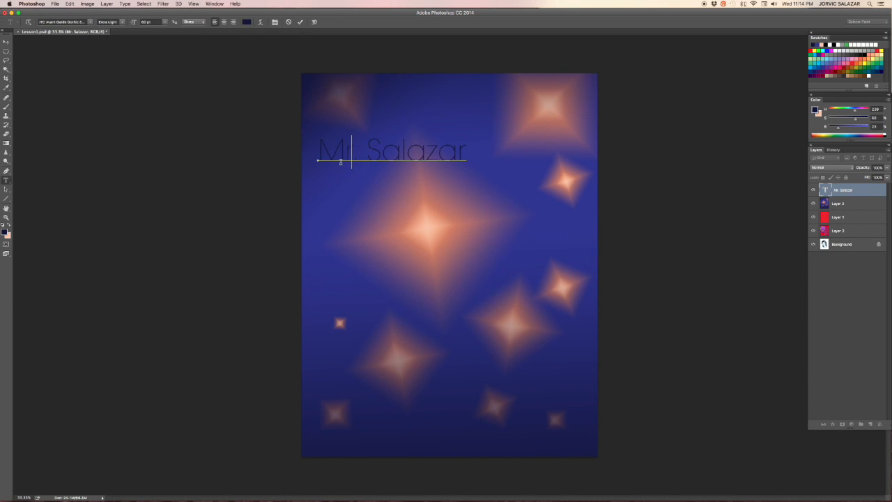
Step: Select all the title text and change its font style to Medium
{"action": "left_click_drag", "start_coordinate": [319, 148], "coordinate": [503, 130]}
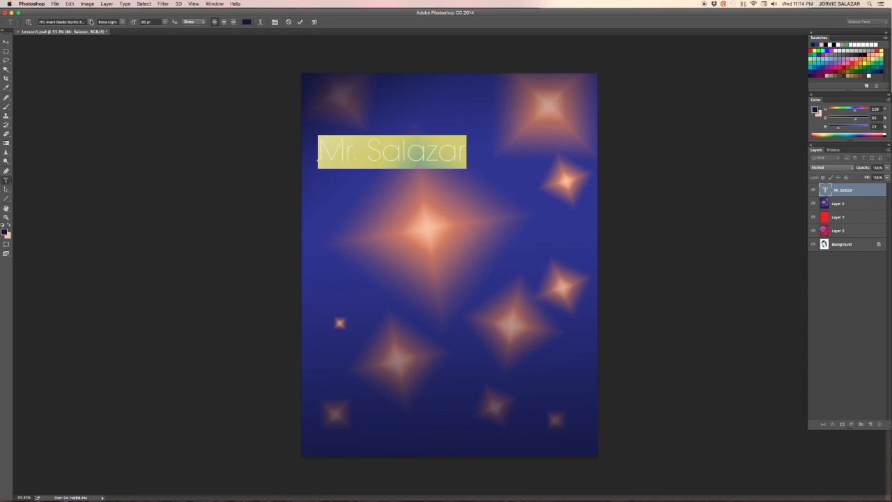
{"action": "left_click", "coordinate": [108, 20]}
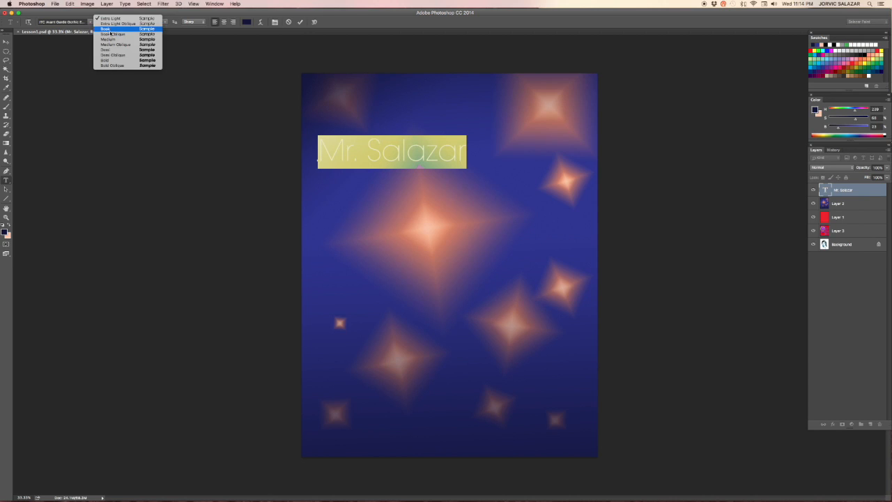
{"action": "left_click", "coordinate": [113, 29]}
{"action": "left_click", "coordinate": [115, 22]}
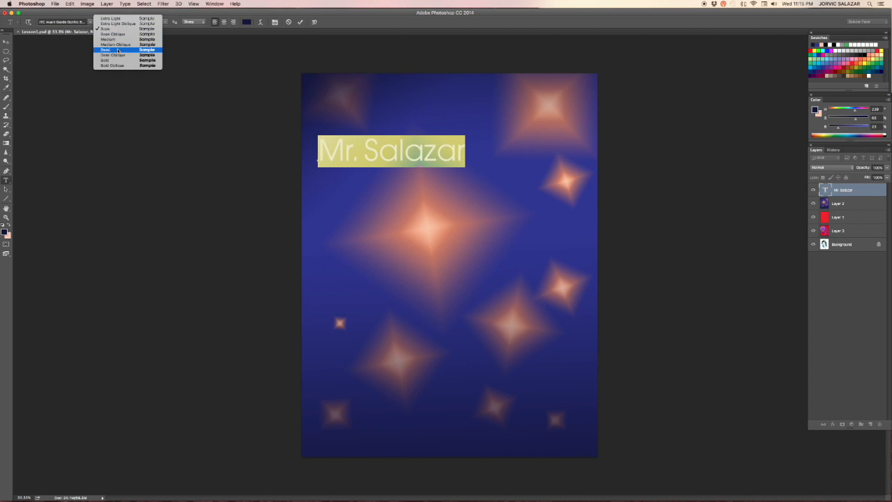
{"action": "left_click", "coordinate": [111, 39]}
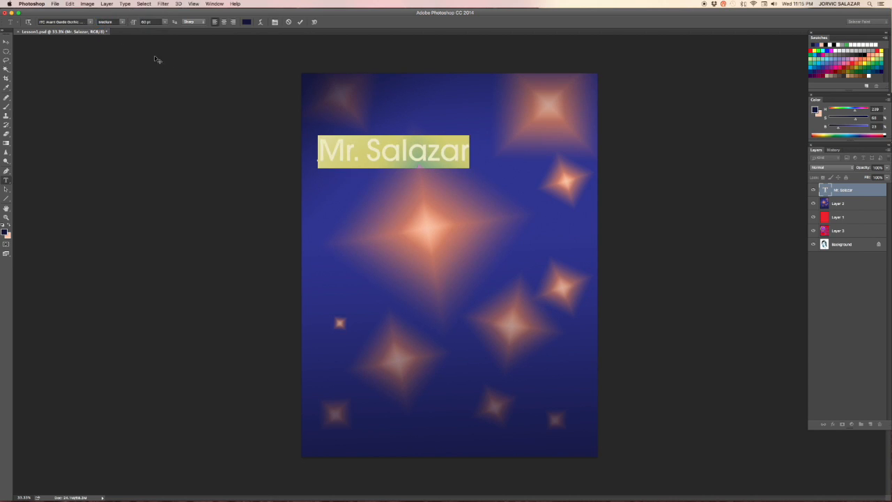
Step: Reselect the title text and set its font size to 100 pt
{"action": "left_click", "coordinate": [442, 160]}
{"action": "left_click_drag", "start_coordinate": [468, 150], "coordinate": [271, 113]}
{"action": "left_click", "coordinate": [165, 22]}
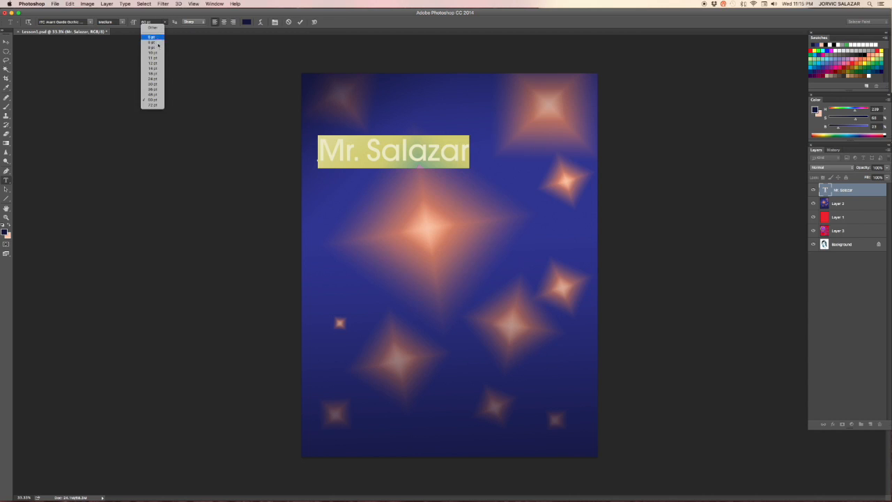
{"action": "left_click", "coordinate": [159, 17]}
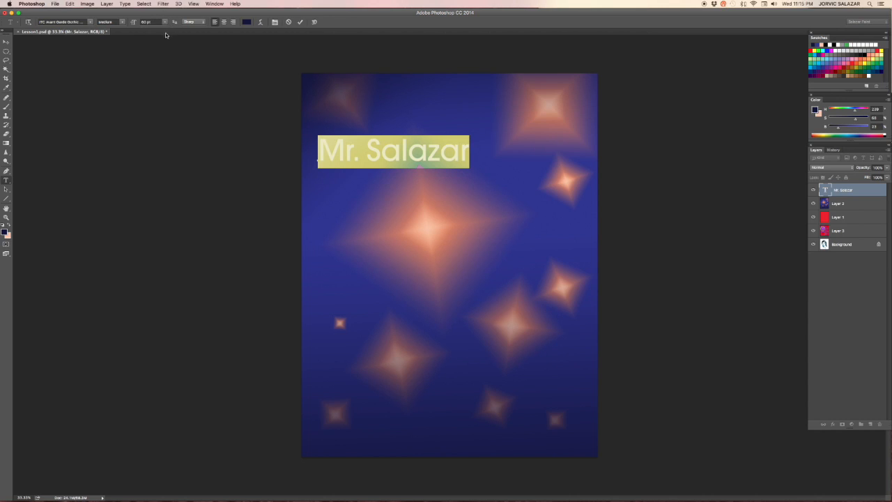
{"action": "left_click", "coordinate": [165, 22]}
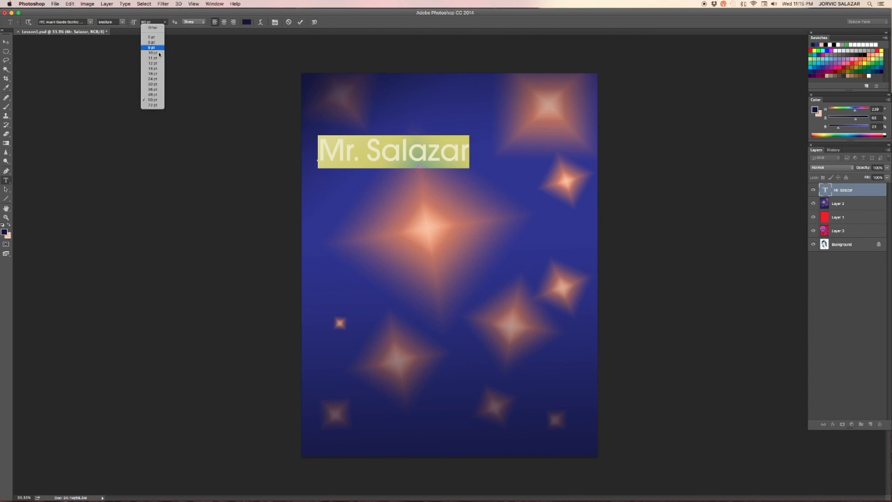
{"action": "left_click", "coordinate": [157, 109]}
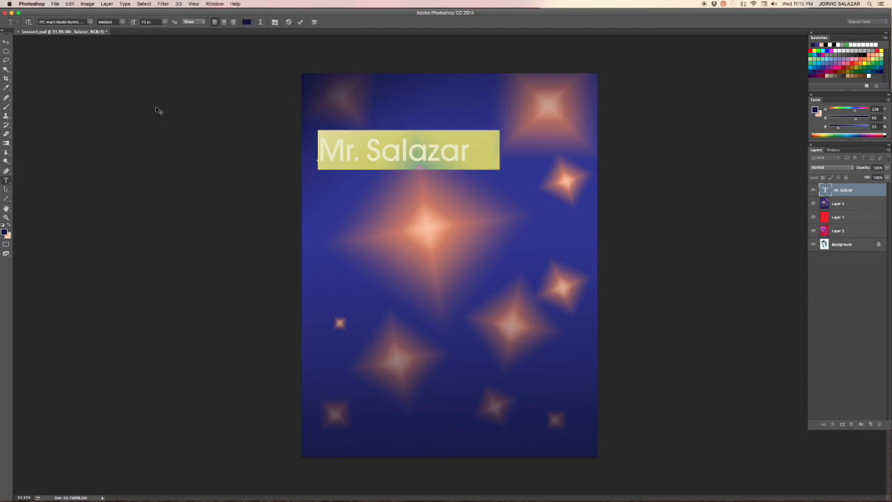
{"action": "left_click", "coordinate": [154, 22]}
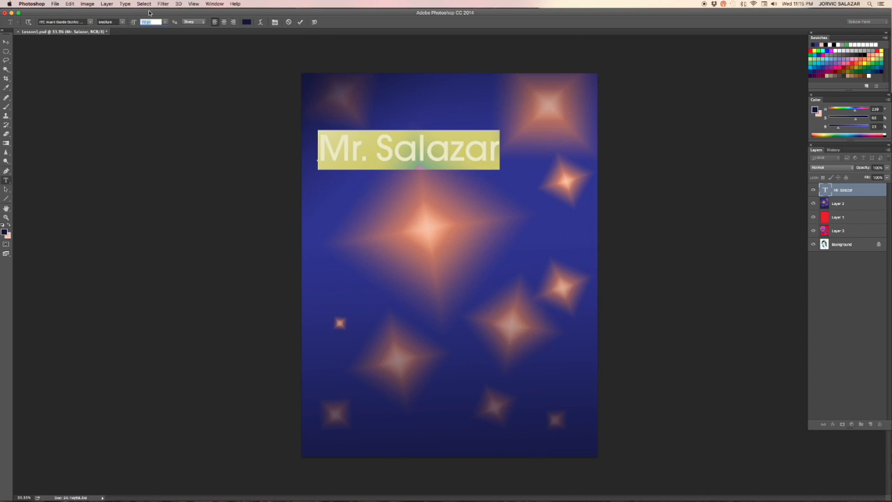
{"action": "type", "text": "150"}
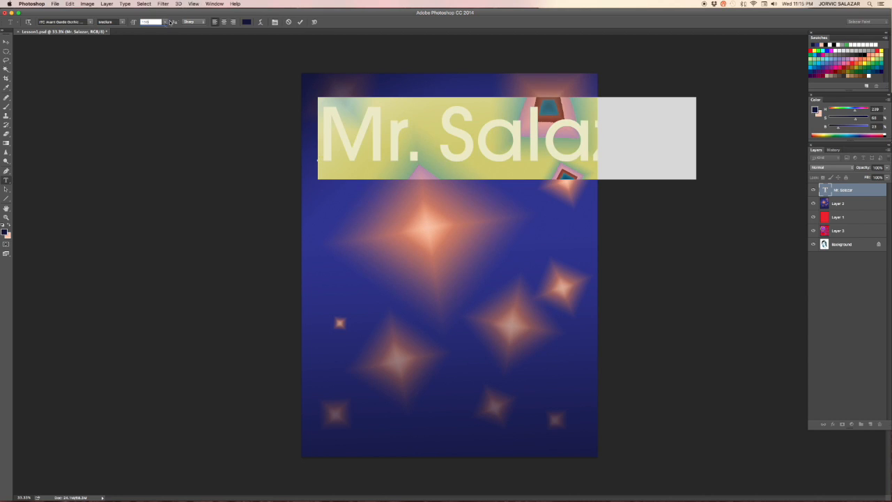
{"action": "left_click_drag", "start_coordinate": [153, 22], "coordinate": [129, 22]}
{"action": "type", "text": "100"}
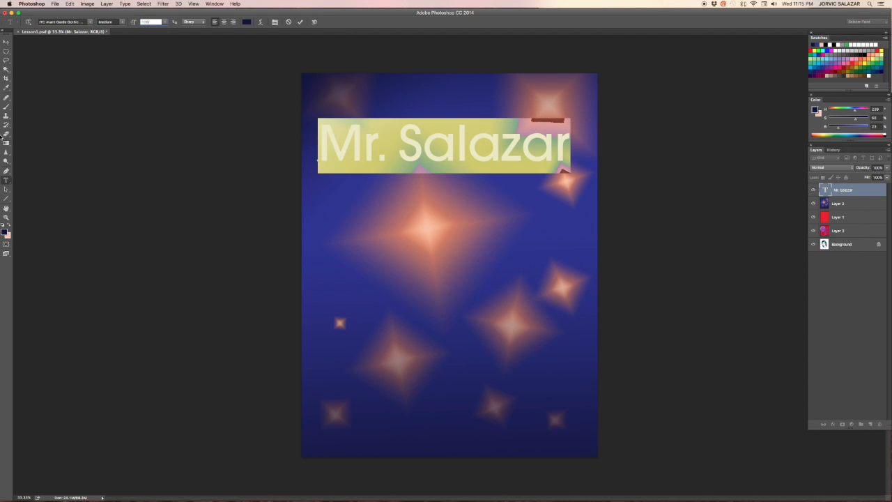
Step: Recolor the selected title text with a peach tone sampled from the glowing stars in the background
{"action": "left_click", "coordinate": [445, 144]}
{"action": "left_click_drag", "start_coordinate": [319, 139], "coordinate": [581, 124]}
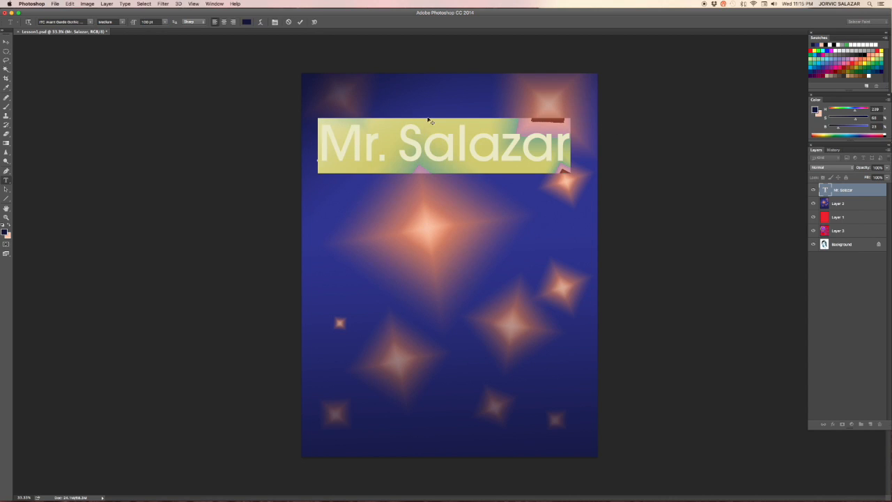
{"action": "left_click", "coordinate": [201, 22]}
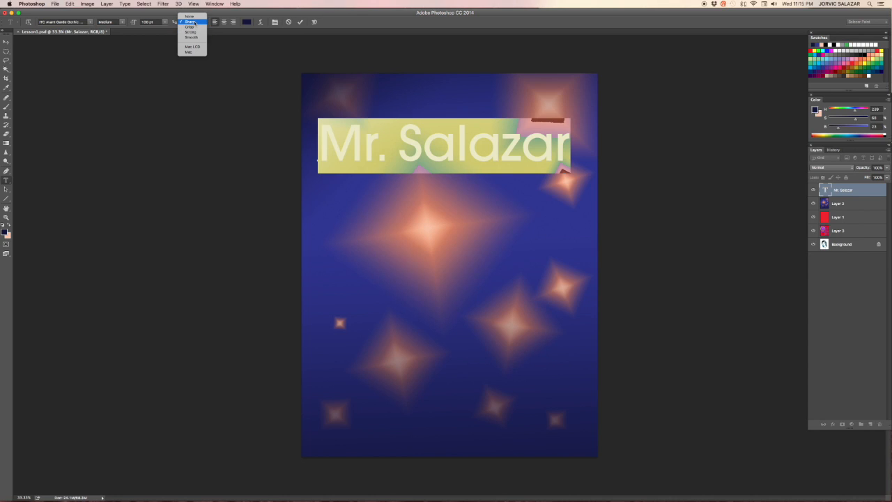
{"action": "left_click", "coordinate": [199, 21]}
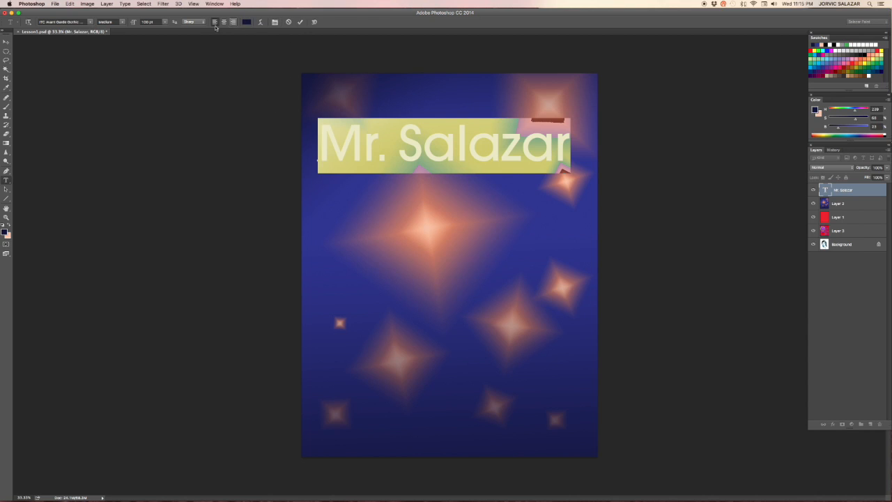
{"action": "left_click", "coordinate": [246, 22]}
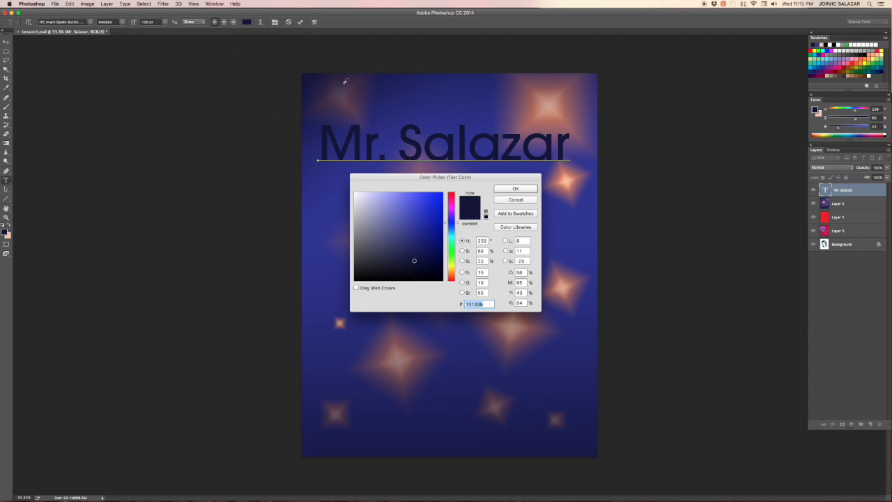
{"action": "left_click_drag", "start_coordinate": [422, 178], "coordinate": [141, 114]}
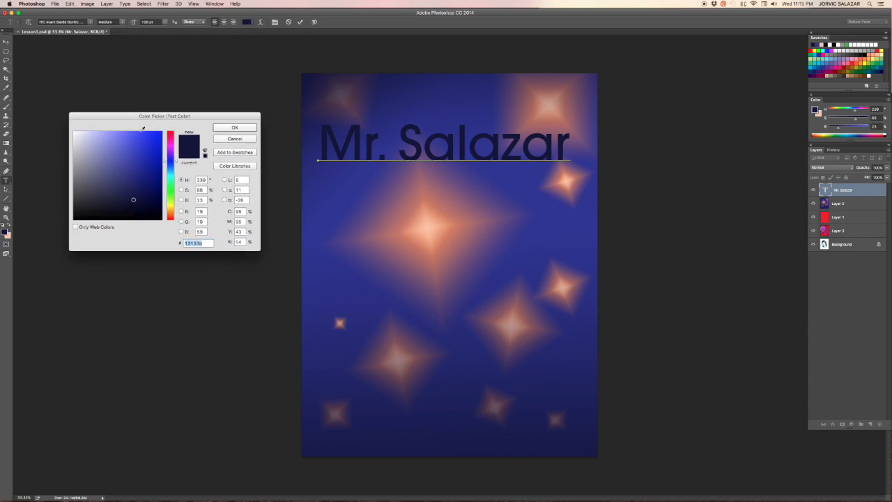
{"action": "mouse_move", "coordinate": [170, 146]}
{"action": "left_mouse_down"}
{"action": "mouse_move", "coordinate": [171, 137]}
{"action": "mouse_move", "coordinate": [171, 197]}
{"action": "mouse_move", "coordinate": [167, 138]}
{"action": "left_mouse_up"}
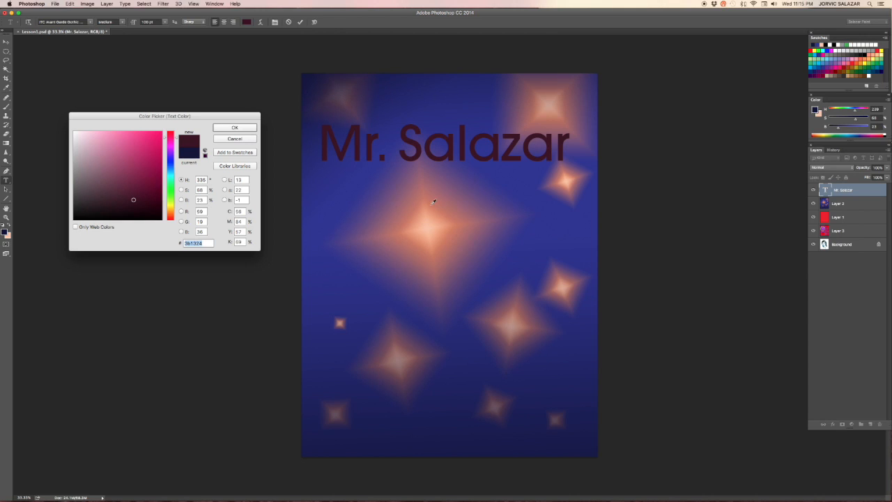
{"action": "left_click", "coordinate": [431, 231]}
{"action": "left_click", "coordinate": [445, 249]}
{"action": "left_click", "coordinate": [428, 227]}
{"action": "left_click", "coordinate": [364, 332]}
{"action": "left_click", "coordinate": [335, 358]}
{"action": "left_click", "coordinate": [315, 421]}
{"action": "left_click", "coordinate": [366, 436]}
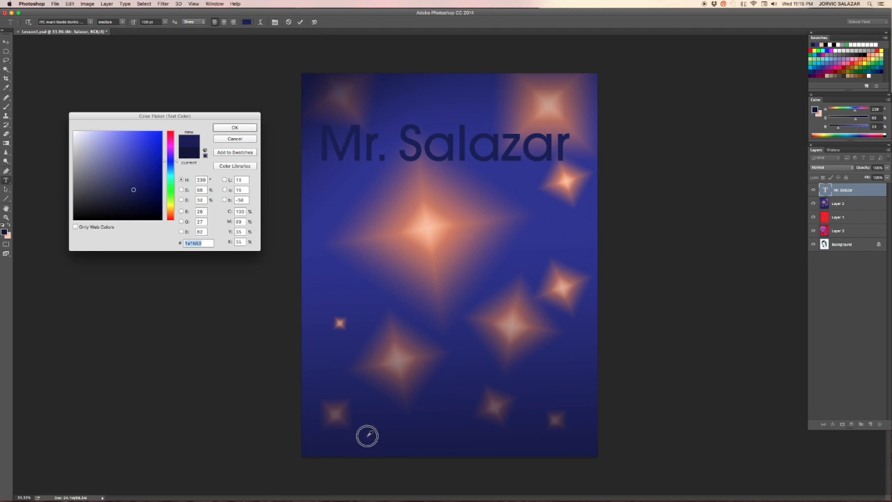
{"action": "left_click", "coordinate": [512, 328]}
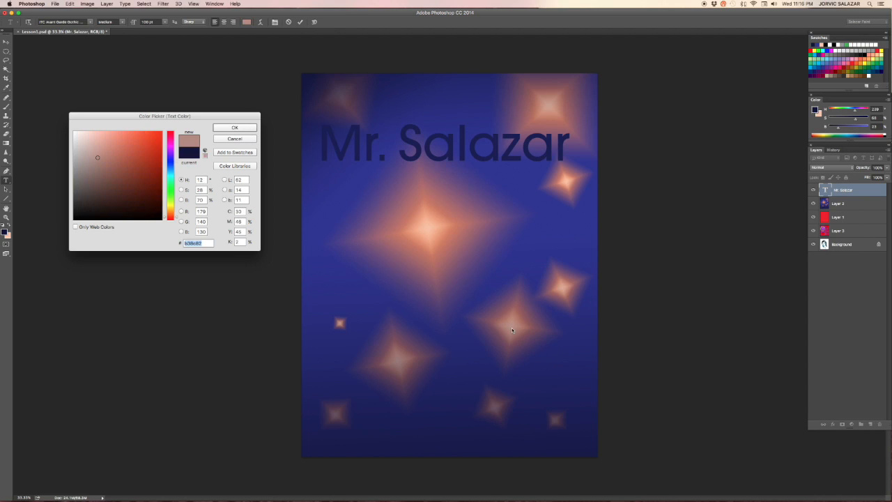
{"action": "left_click", "coordinate": [430, 224]}
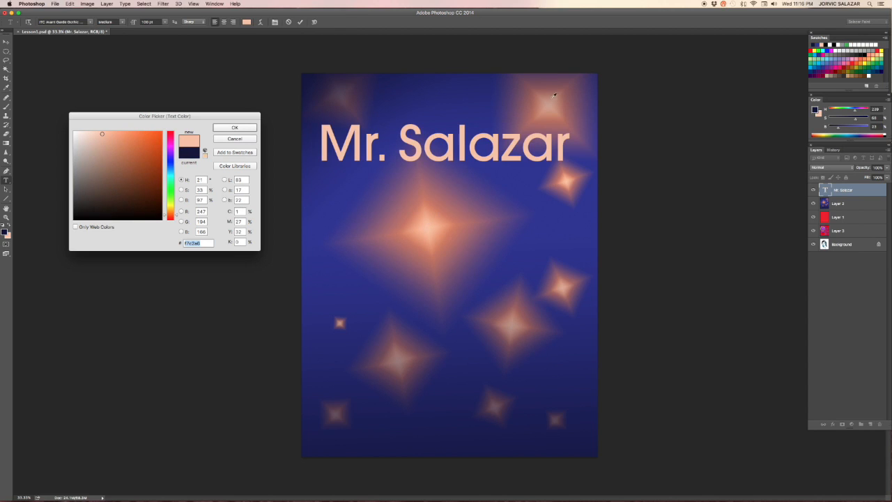
{"action": "left_click", "coordinate": [405, 215]}
{"action": "left_click", "coordinate": [430, 217]}
{"action": "left_click", "coordinate": [418, 204]}
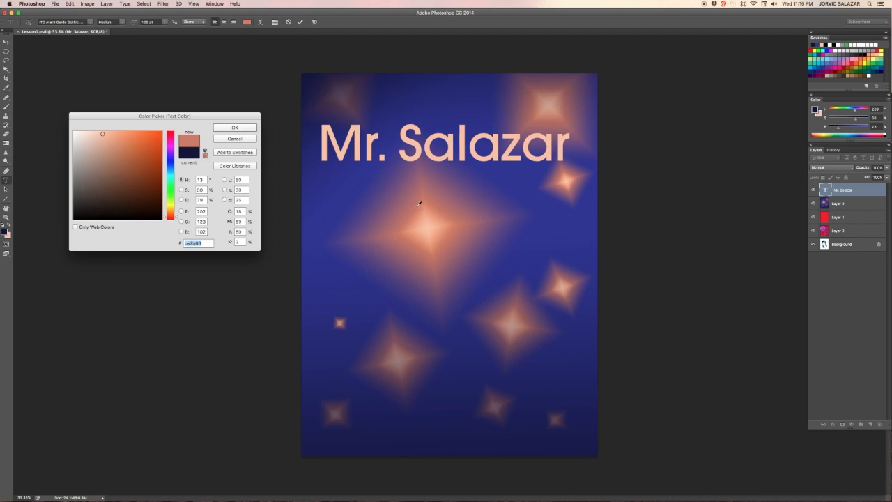
{"action": "left_click", "coordinate": [430, 217]}
{"action": "left_click", "coordinate": [424, 223]}
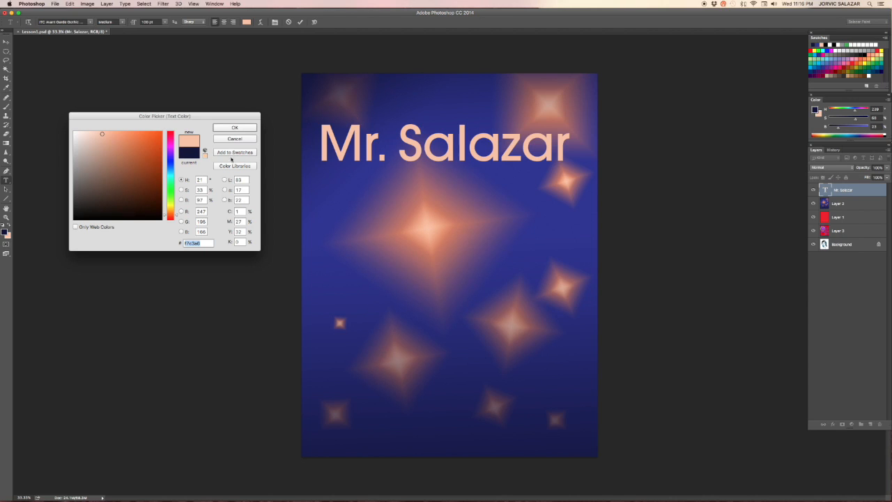
{"action": "left_click", "coordinate": [233, 127]}
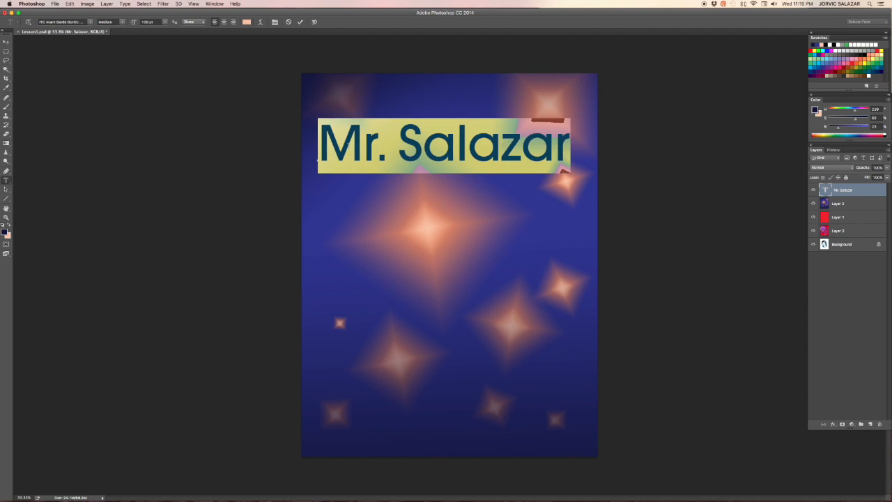
{"action": "left_click", "coordinate": [349, 146]}
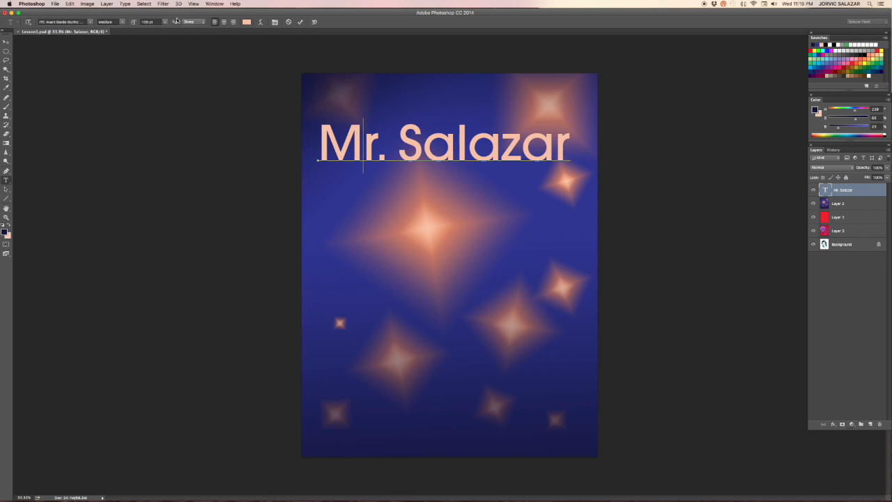
Step: Open Warp Text for the title and apply the Arc style
{"action": "left_click", "coordinate": [260, 21]}
{"action": "left_click_drag", "start_coordinate": [451, 200], "coordinate": [203, 140]}
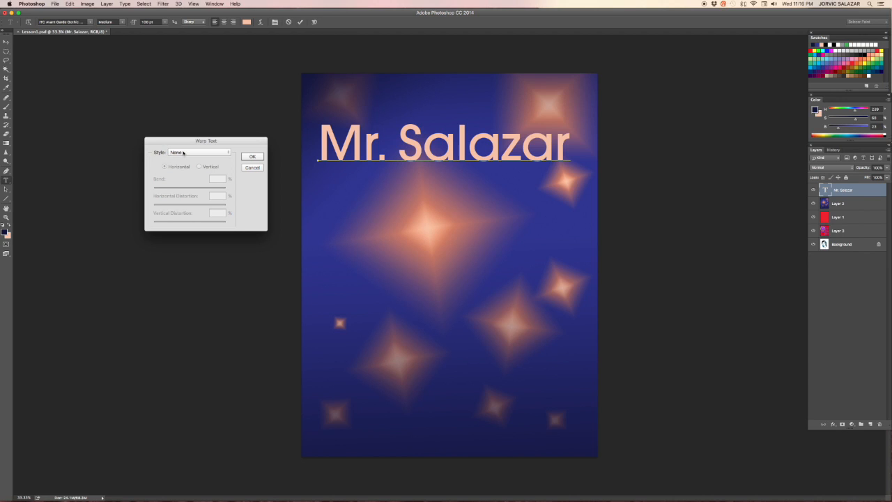
{"action": "left_click", "coordinate": [230, 153]}
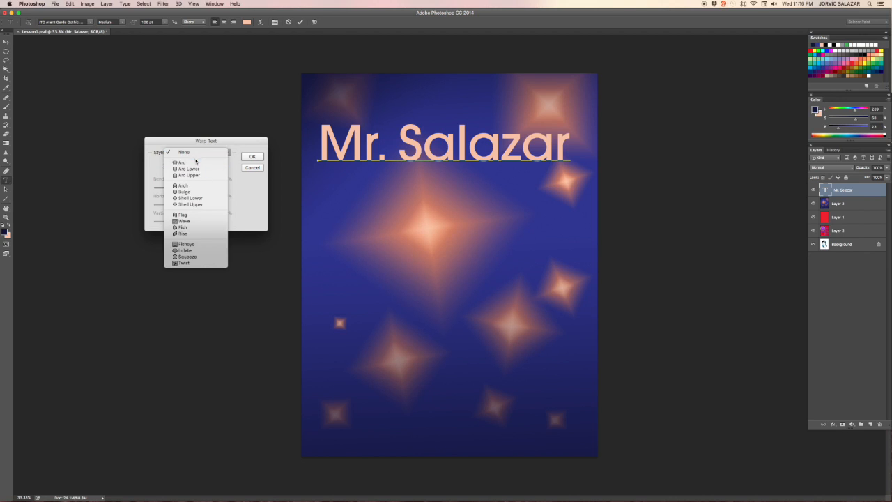
{"action": "left_click", "coordinate": [190, 168]}
{"action": "left_click", "coordinate": [200, 152]}
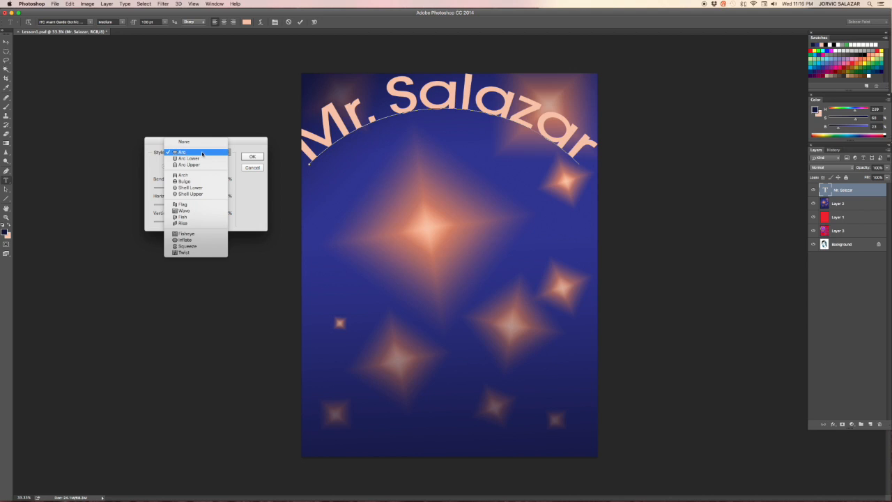
{"action": "left_click", "coordinate": [199, 153]}
{"action": "left_click_drag", "start_coordinate": [426, 101], "coordinate": [428, 139]}
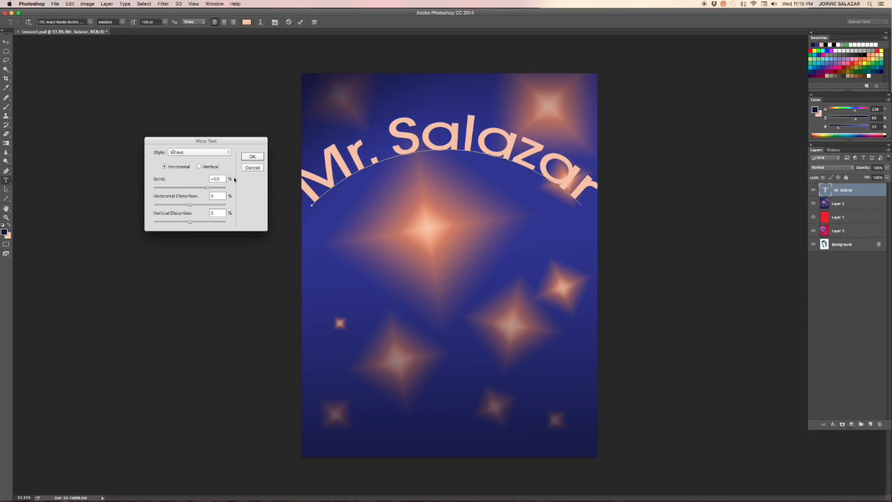
Step: Set the Arc warp to bend +20%, horizontal distortion +10% and vertical distortion -1%
{"action": "left_click_drag", "start_coordinate": [211, 188], "coordinate": [179, 190]}
{"action": "left_click_drag", "start_coordinate": [195, 189], "coordinate": [186, 192]}
{"action": "mouse_move", "coordinate": [188, 223]}
{"action": "left_mouse_down"}
{"action": "mouse_move", "coordinate": [170, 221]}
{"action": "mouse_move", "coordinate": [183, 222]}
{"action": "left_mouse_up"}
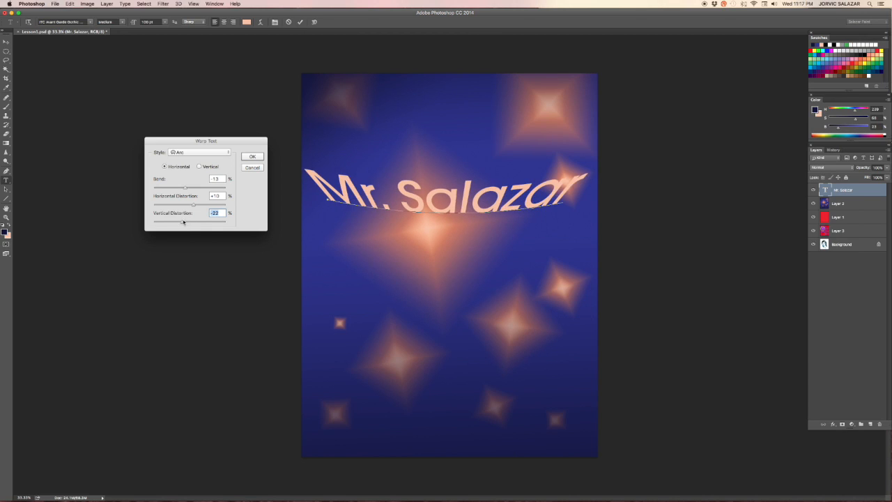
{"action": "mouse_move", "coordinate": [181, 222]}
{"action": "left_mouse_down"}
{"action": "mouse_move", "coordinate": [161, 230]}
{"action": "mouse_move", "coordinate": [189, 223]}
{"action": "left_mouse_up"}
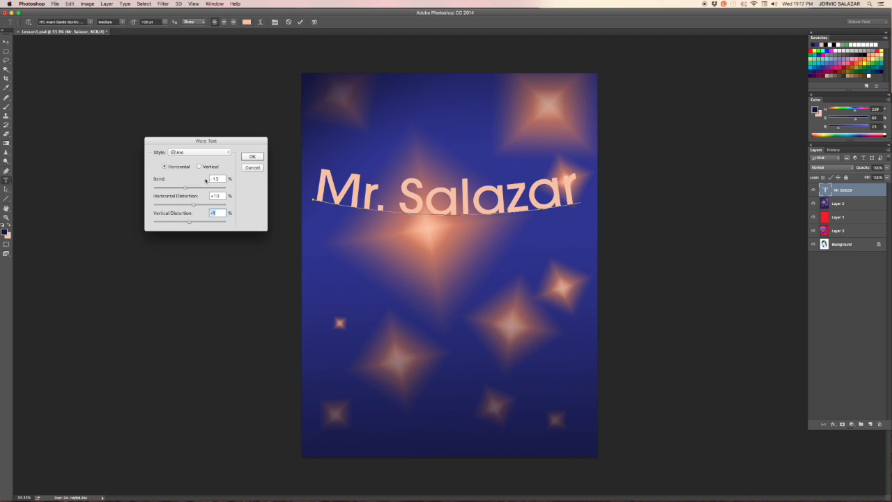
{"action": "left_click_drag", "start_coordinate": [184, 187], "coordinate": [197, 187]}
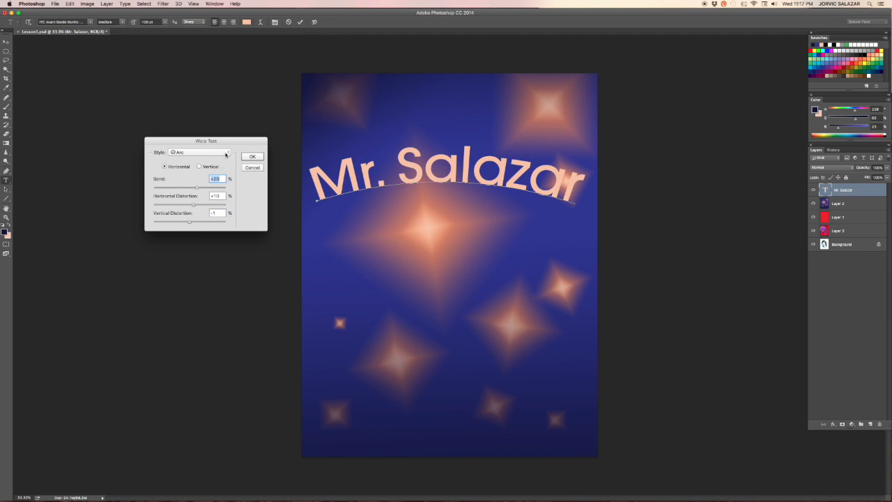
Step: Preview the Arc Upper, Arch and Bulge warp styles on the title
{"action": "left_click", "coordinate": [225, 152]}
{"action": "left_click", "coordinate": [203, 167]}
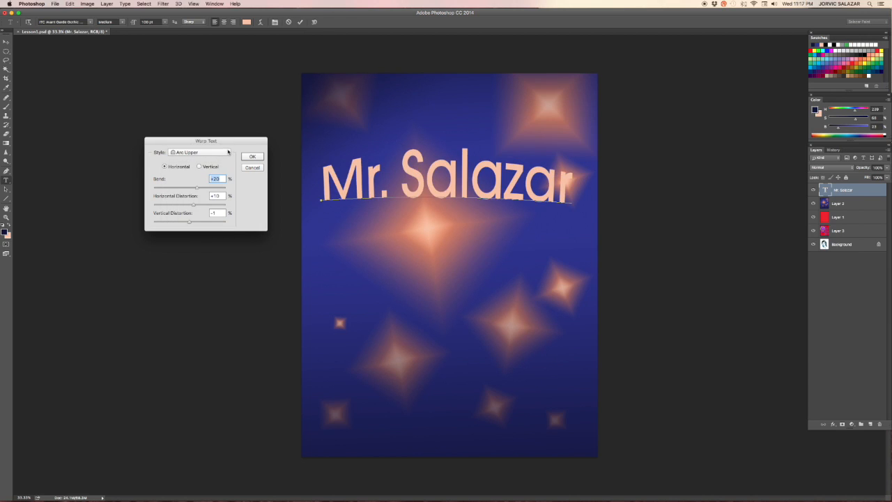
{"action": "left_click", "coordinate": [228, 151]}
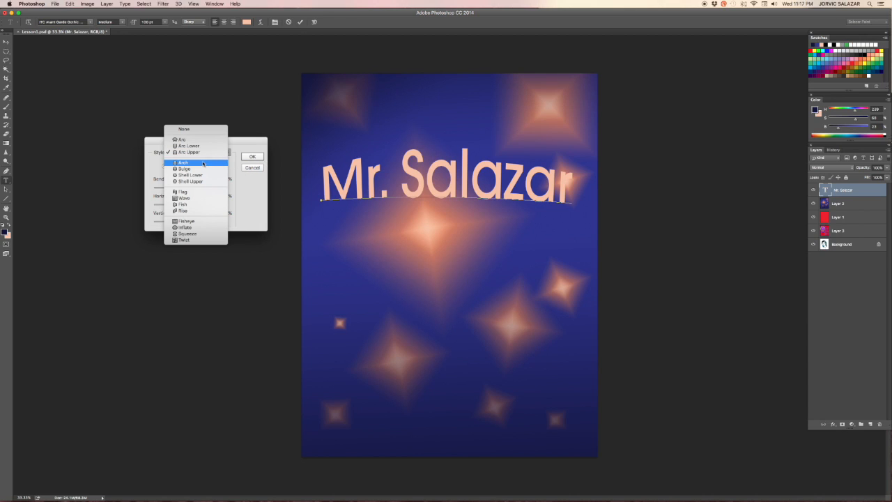
{"action": "left_click", "coordinate": [200, 165]}
{"action": "left_click", "coordinate": [223, 152]}
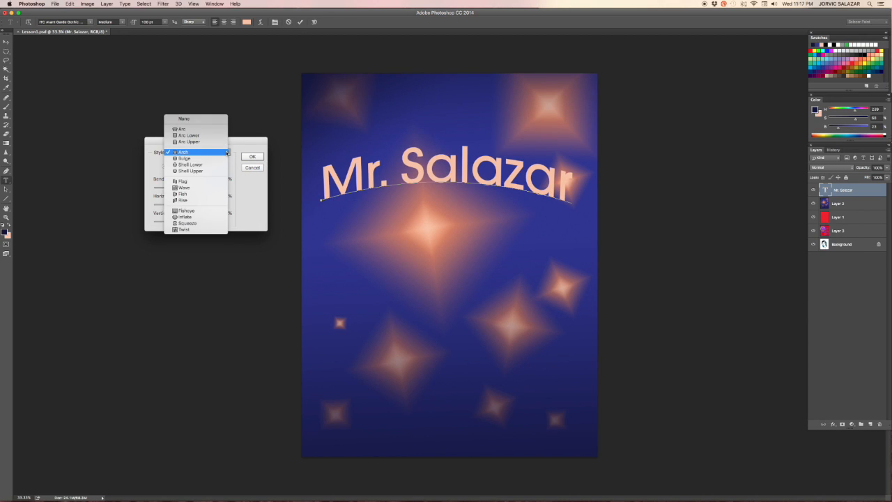
{"action": "left_click", "coordinate": [209, 166]}
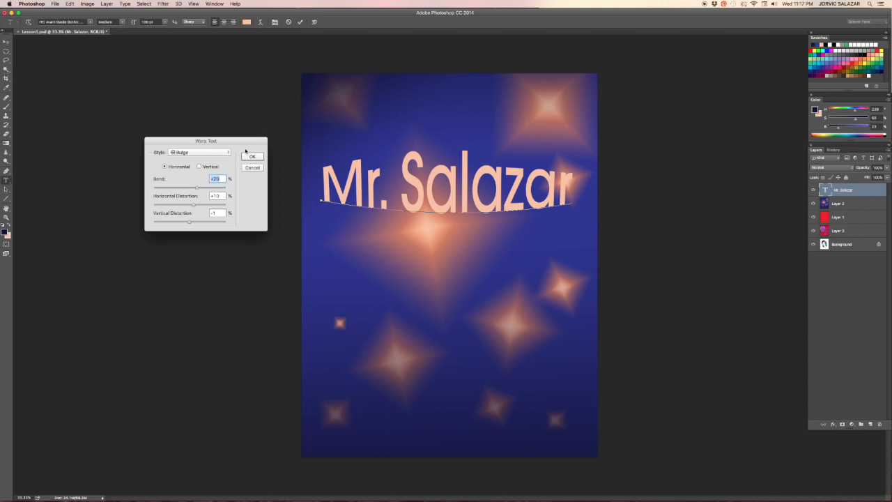
Step: Preview the Flag warp style with bend +81% and horizontal distortion -17%
{"action": "left_click", "coordinate": [200, 152]}
{"action": "left_click", "coordinate": [209, 177]}
{"action": "left_click_drag", "start_coordinate": [201, 191], "coordinate": [221, 186]}
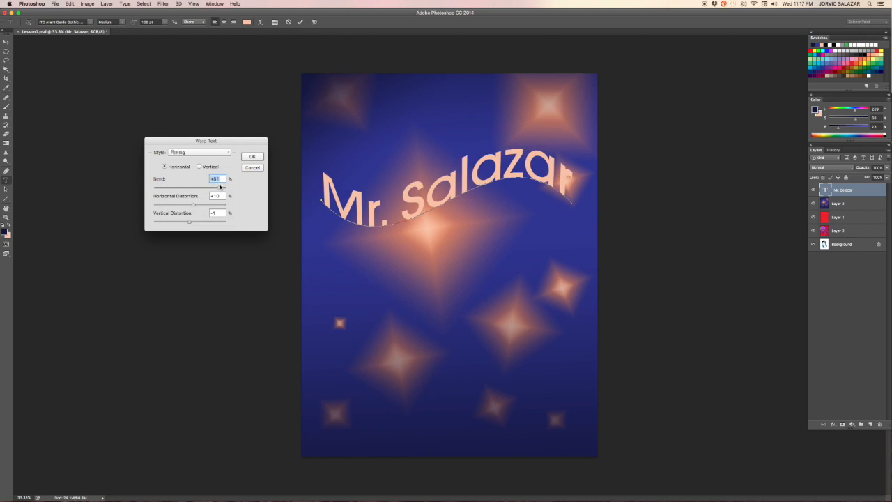
{"action": "mouse_move", "coordinate": [196, 205]}
{"action": "left_mouse_down"}
{"action": "mouse_move", "coordinate": [180, 207]}
{"action": "mouse_move", "coordinate": [191, 198]}
{"action": "left_mouse_up"}
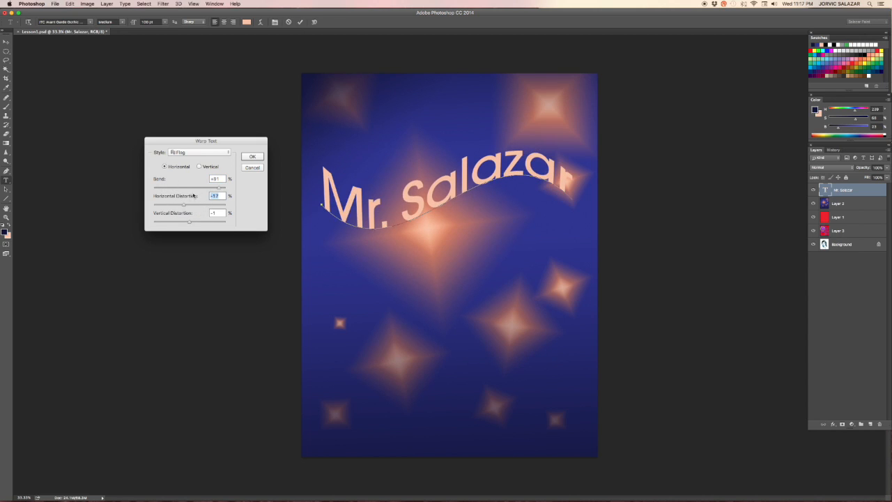
Step: Apply an Arc warp with bend +18% and zero horizontal and vertical distortion, then nudge the title slightly upward
{"action": "left_click", "coordinate": [223, 152]}
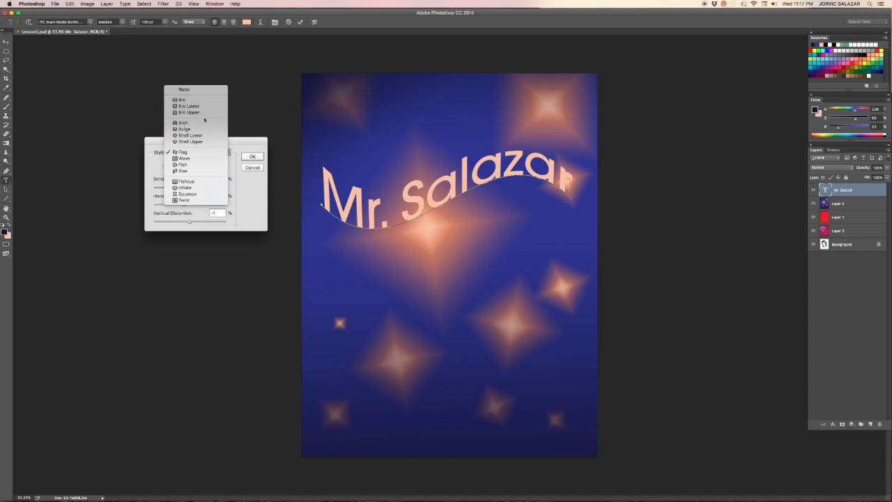
{"action": "left_click", "coordinate": [191, 100]}
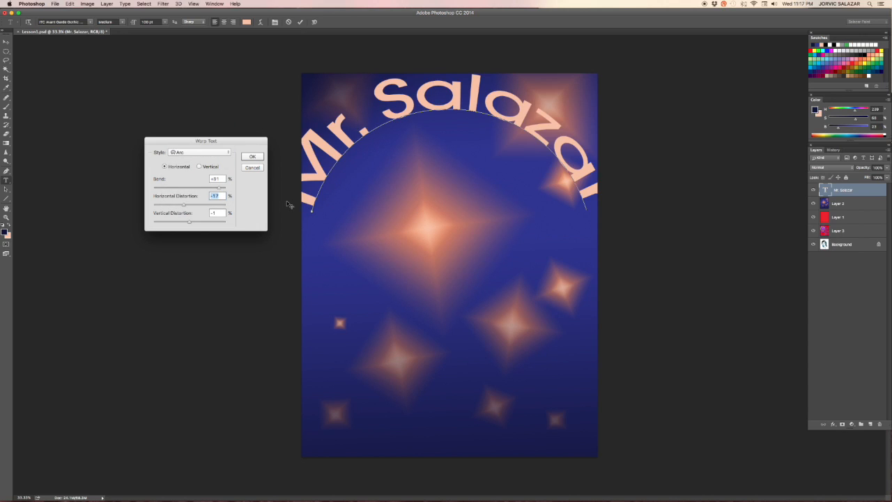
{"action": "left_click_drag", "start_coordinate": [218, 187], "coordinate": [196, 189]}
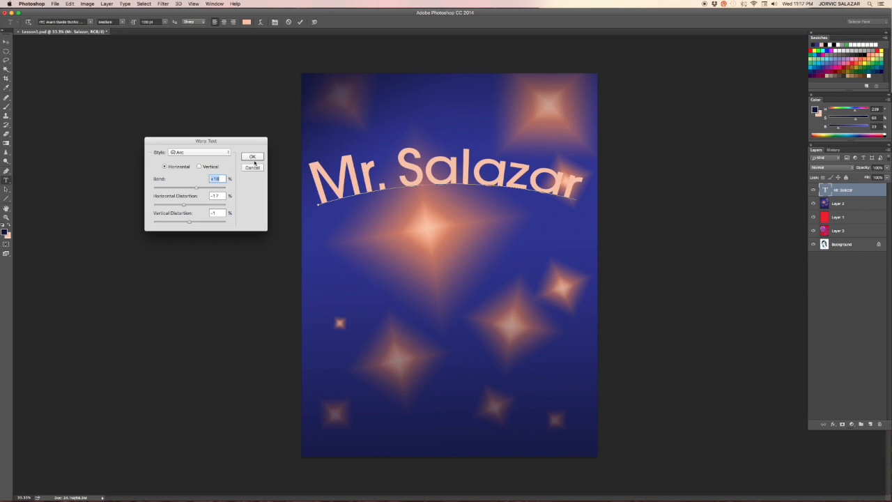
{"action": "left_click", "coordinate": [190, 204]}
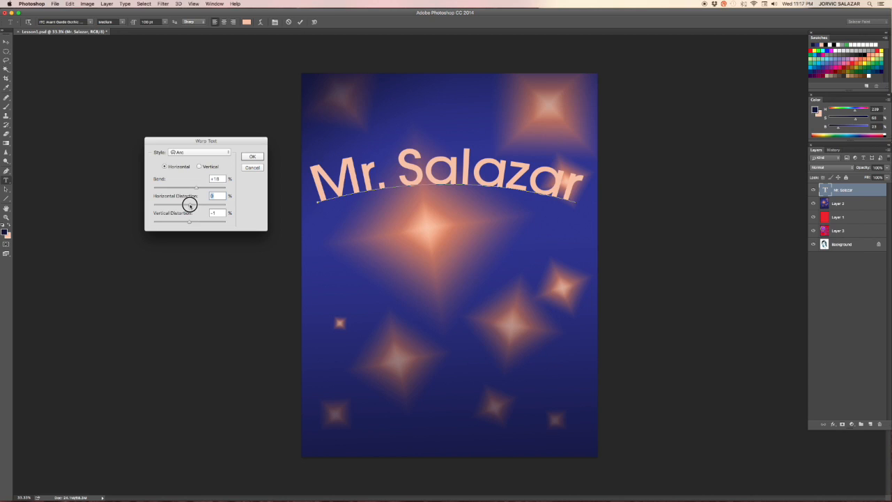
{"action": "left_click_drag", "start_coordinate": [189, 222], "coordinate": [191, 223]}
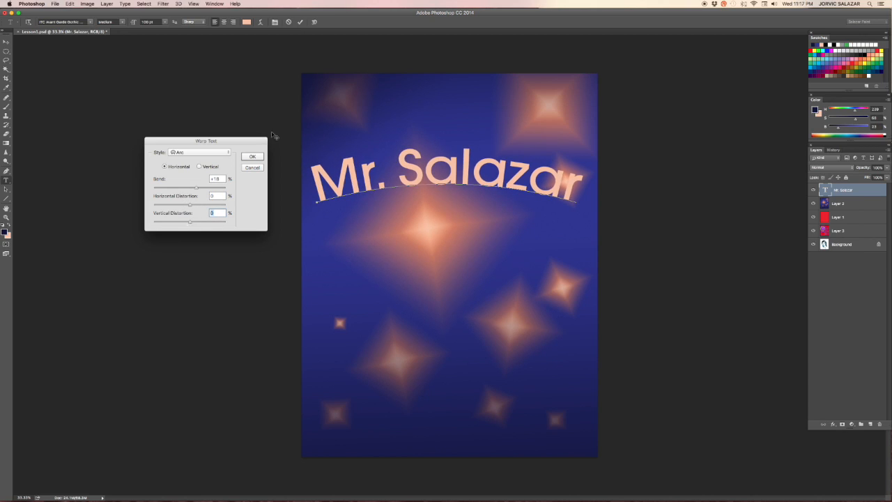
{"action": "left_click", "coordinate": [251, 156]}
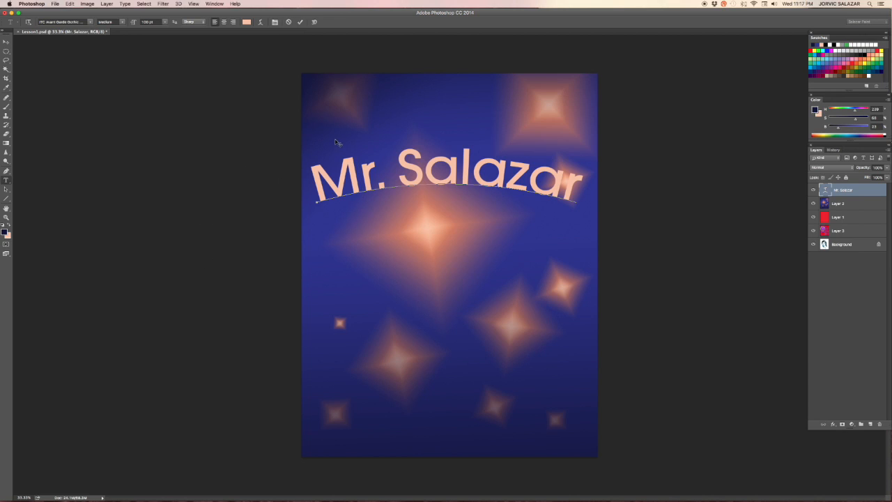
{"action": "left_click_drag", "start_coordinate": [333, 145], "coordinate": [350, 125]}
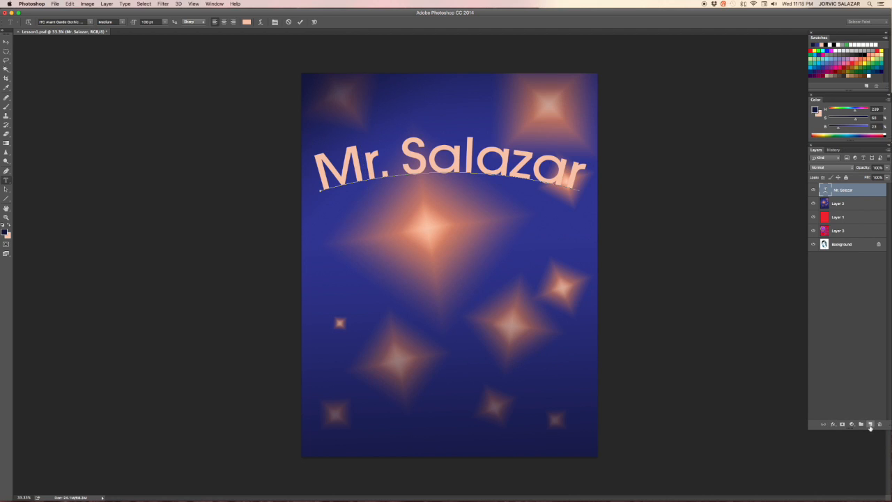
Step: Add a Stroke layer style to the title text layer
{"action": "left_click", "coordinate": [834, 425]}
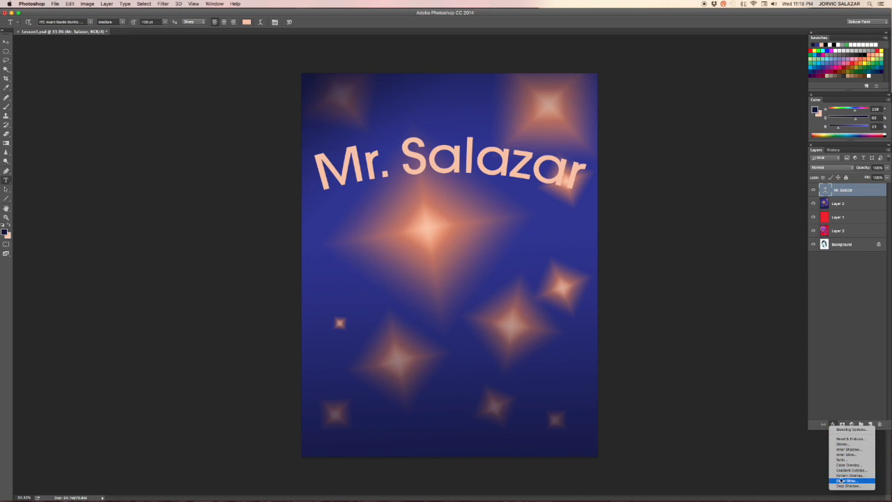
{"action": "left_click", "coordinate": [843, 445]}
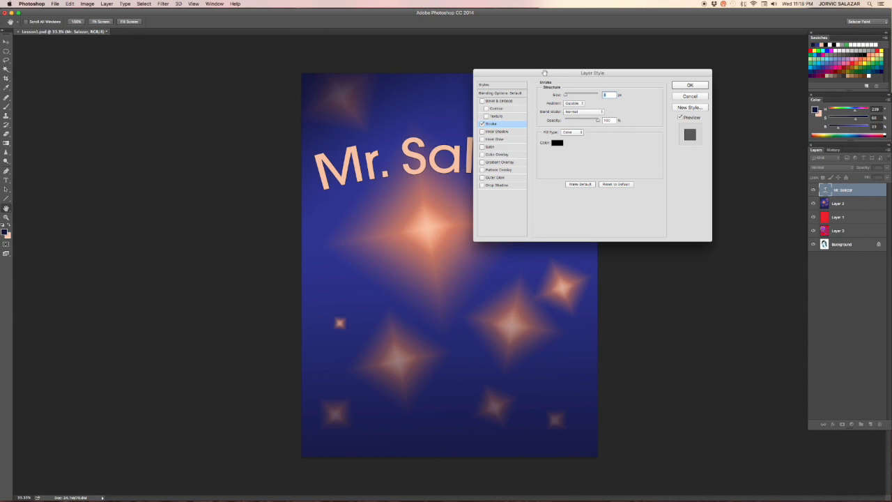
{"action": "left_click_drag", "start_coordinate": [547, 74], "coordinate": [127, 133]}
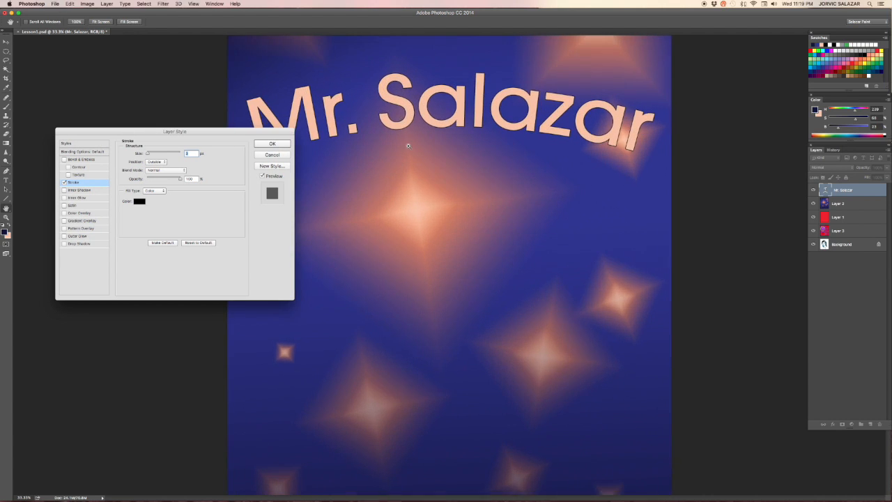
Step: Zoom in on the title to examine the stroke around the letters
{"action": "key", "text": "super+equal"}
{"action": "key", "text": "super+equal"}
{"action": "left_click_drag", "start_coordinate": [392, 127], "coordinate": [484, 154]}
{"action": "key", "text": "super+equal"}
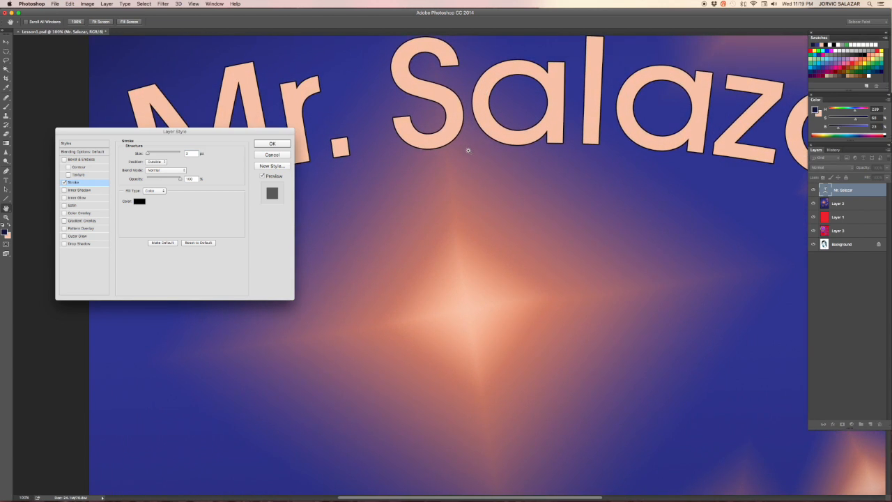
{"action": "key", "text": "super+equal"}
{"action": "scroll", "coordinate": [476, 127], "scroll_direction": "up", "scroll_amount": 10}
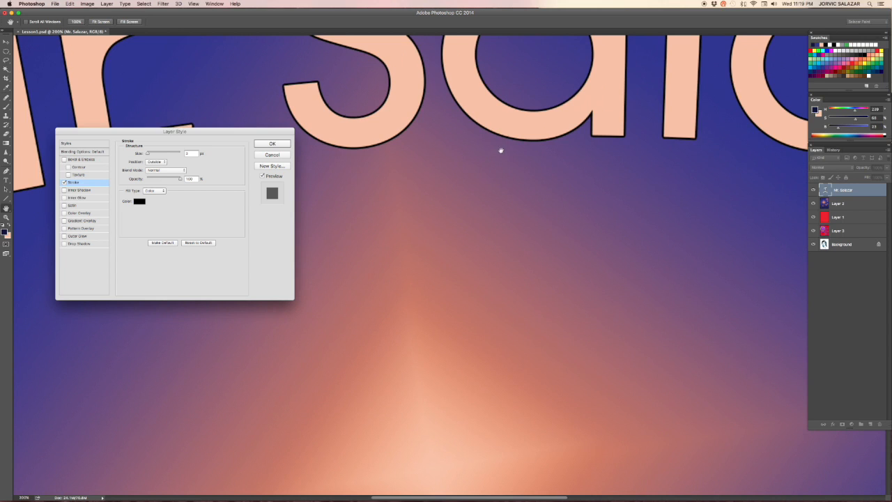
{"action": "scroll", "coordinate": [484, 227], "scroll_direction": "up", "scroll_amount": 2}
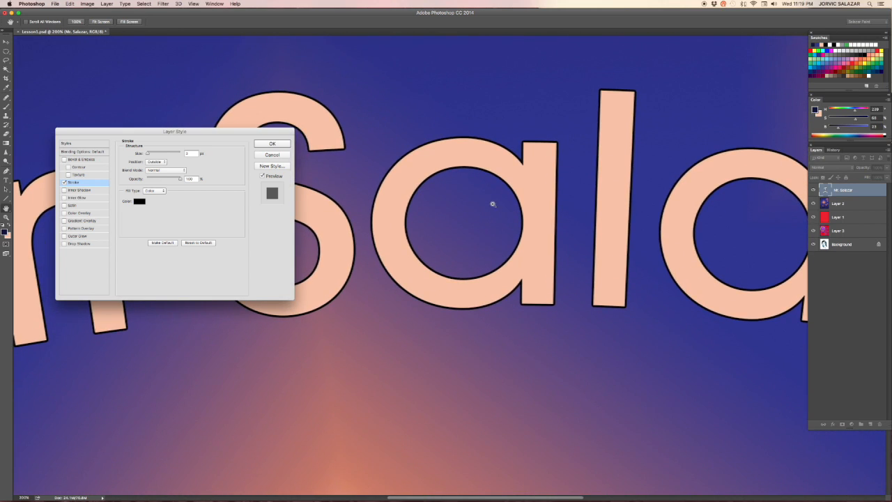
{"action": "key", "text": "super+minus"}
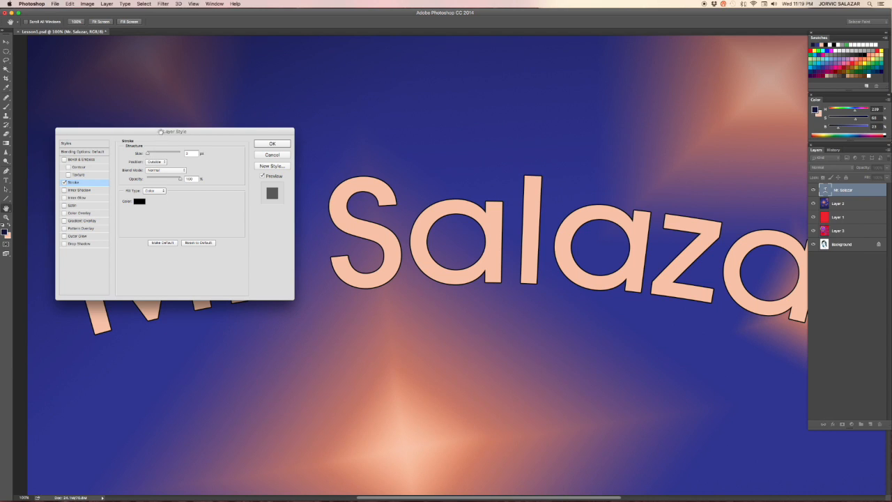
Step: Try a 27 px stroke, switching its position between Outside and Inside
{"action": "mouse_move", "coordinate": [152, 154]}
{"action": "left_mouse_down"}
{"action": "mouse_move", "coordinate": [143, 151]}
{"action": "mouse_move", "coordinate": [151, 154]}
{"action": "left_mouse_up"}
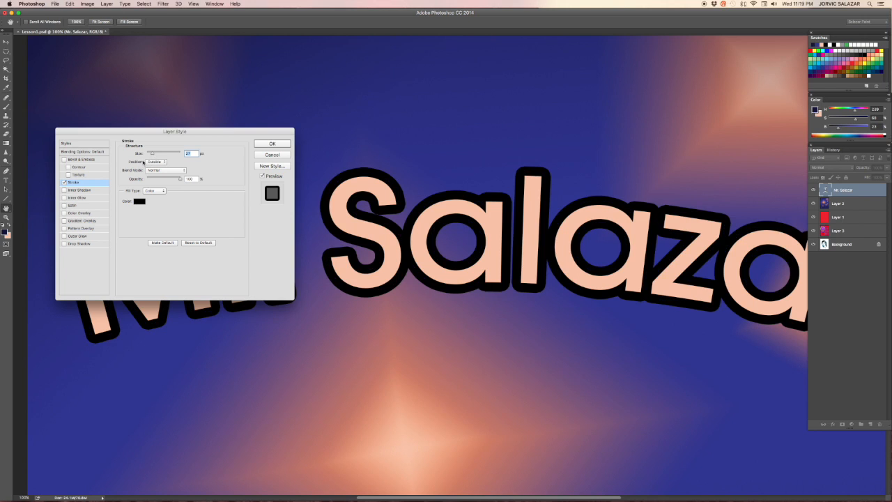
{"action": "left_click", "coordinate": [161, 163]}
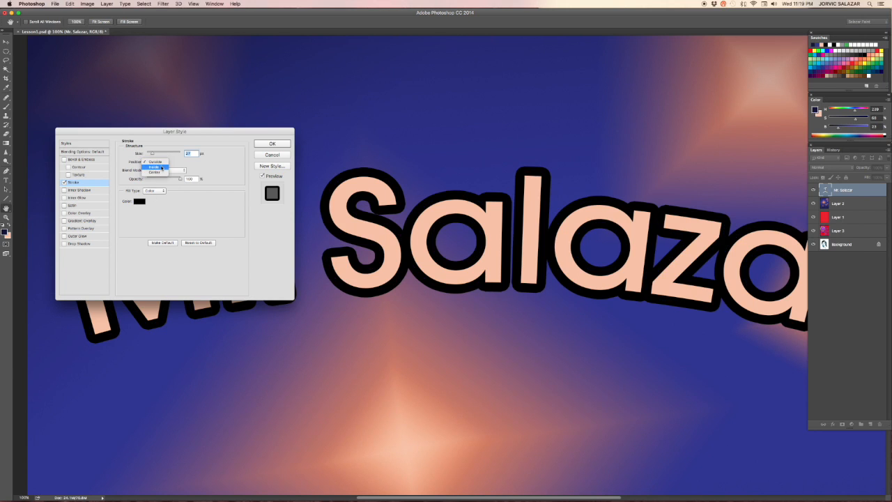
{"action": "left_click", "coordinate": [160, 167]}
{"action": "left_click", "coordinate": [165, 162]}
{"action": "left_click", "coordinate": [159, 167]}
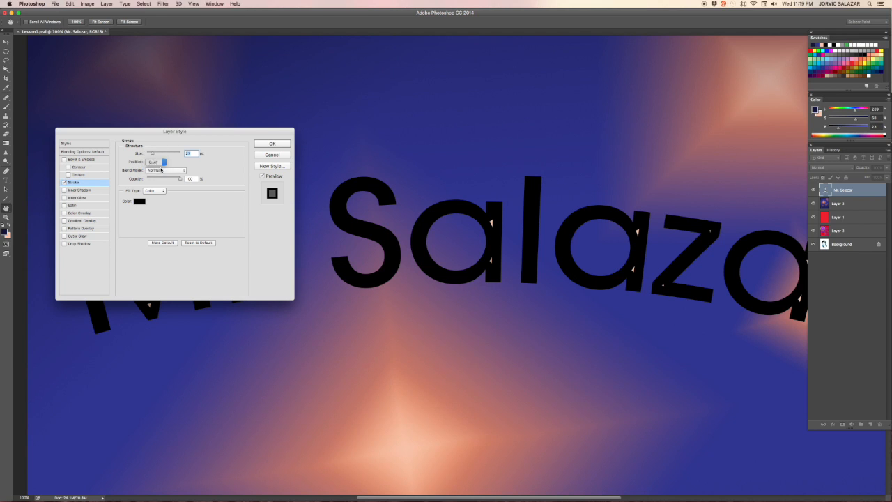
{"action": "left_click", "coordinate": [162, 161]}
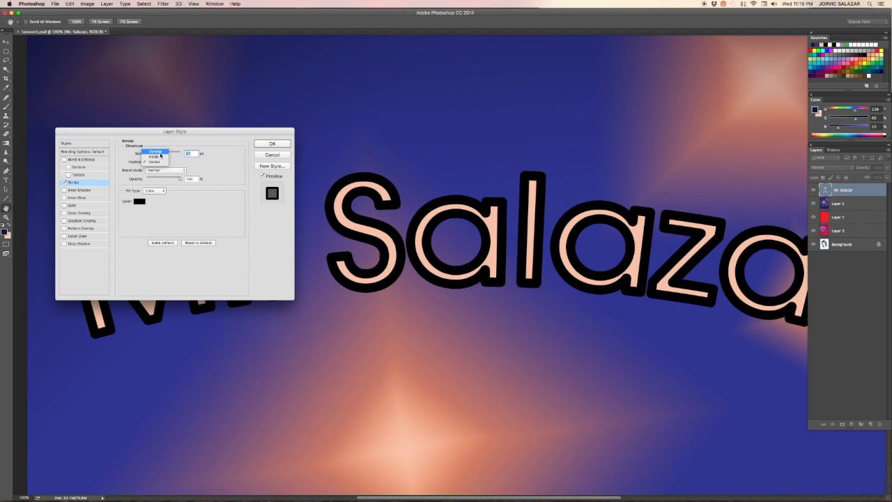
{"action": "left_click", "coordinate": [154, 149]}
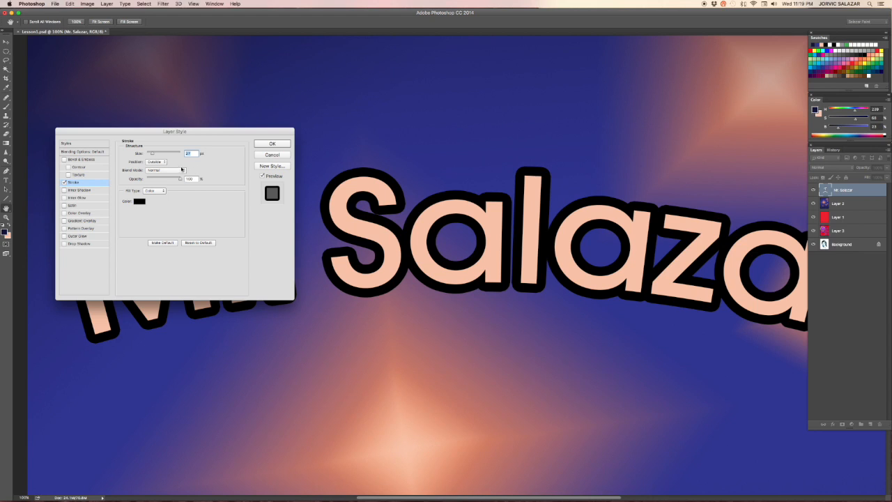
{"action": "left_click", "coordinate": [164, 162]}
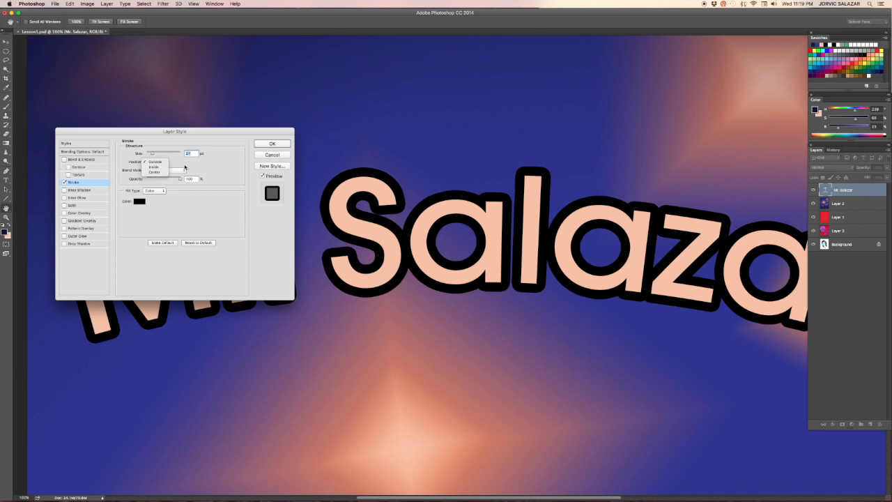
{"action": "left_click", "coordinate": [158, 167]}
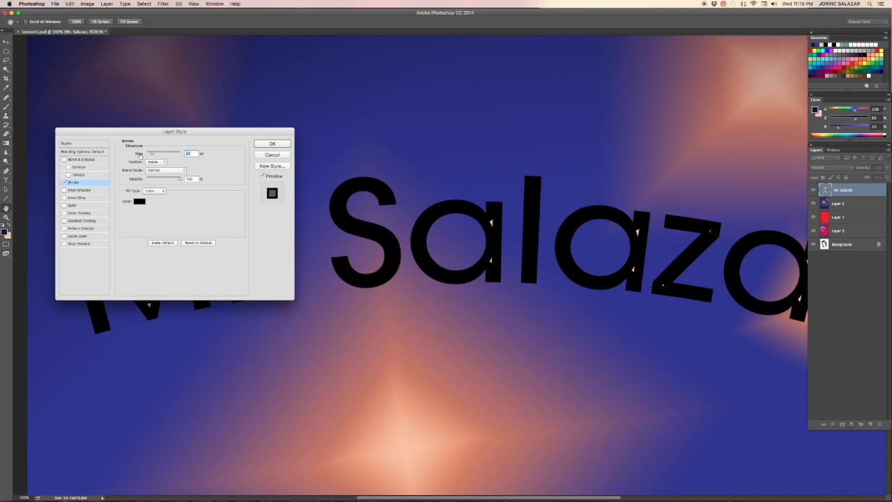
Step: Set the stroke size to 16 px with the Outside position and Normal blend mode
{"action": "left_click_drag", "start_coordinate": [152, 154], "coordinate": [151, 153]}
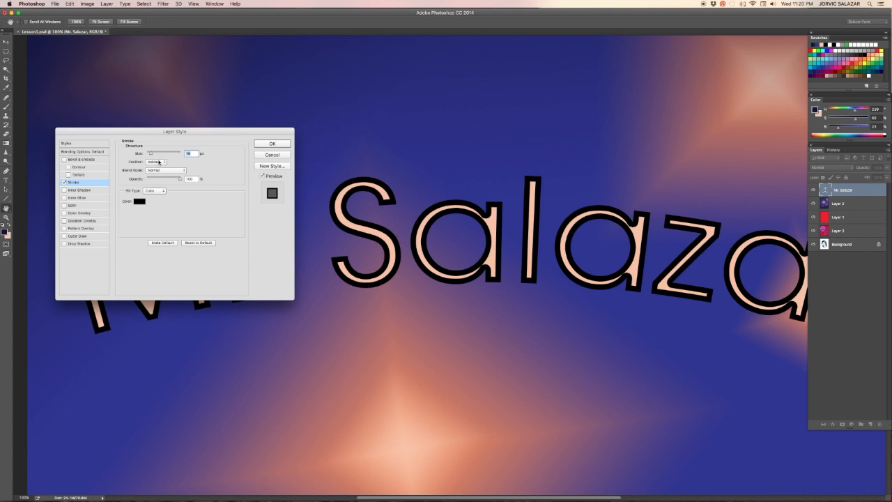
{"action": "left_click", "coordinate": [166, 162]}
{"action": "left_click", "coordinate": [155, 154]}
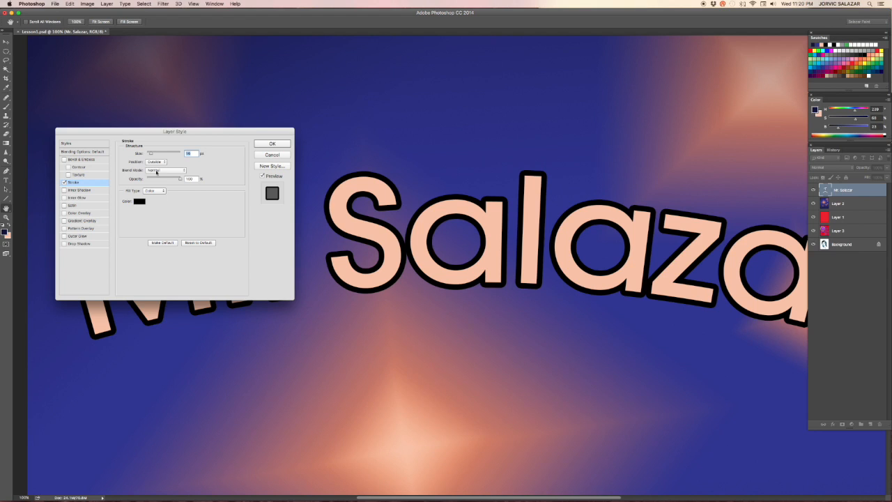
{"action": "left_click", "coordinate": [154, 171]}
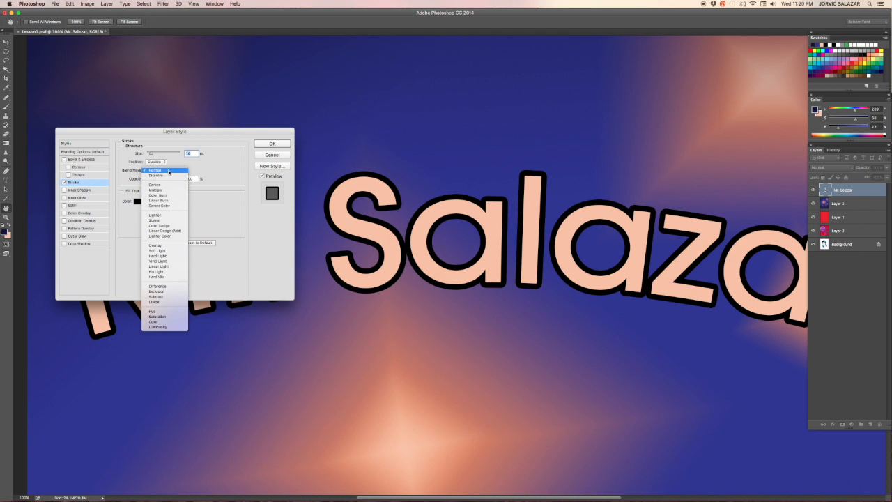
{"action": "left_click", "coordinate": [160, 170]}
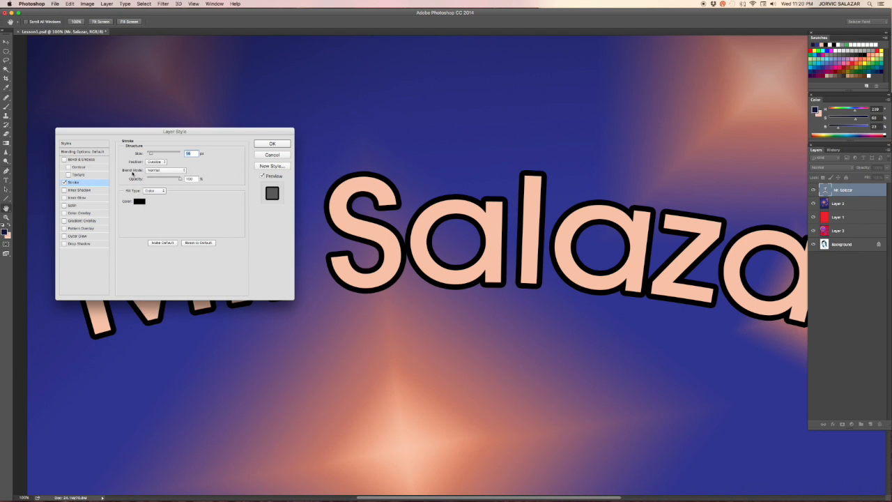
{"action": "mouse_move", "coordinate": [179, 179]}
{"action": "left_mouse_down"}
{"action": "mouse_move", "coordinate": [154, 179]}
{"action": "mouse_move", "coordinate": [179, 180]}
{"action": "left_mouse_up"}
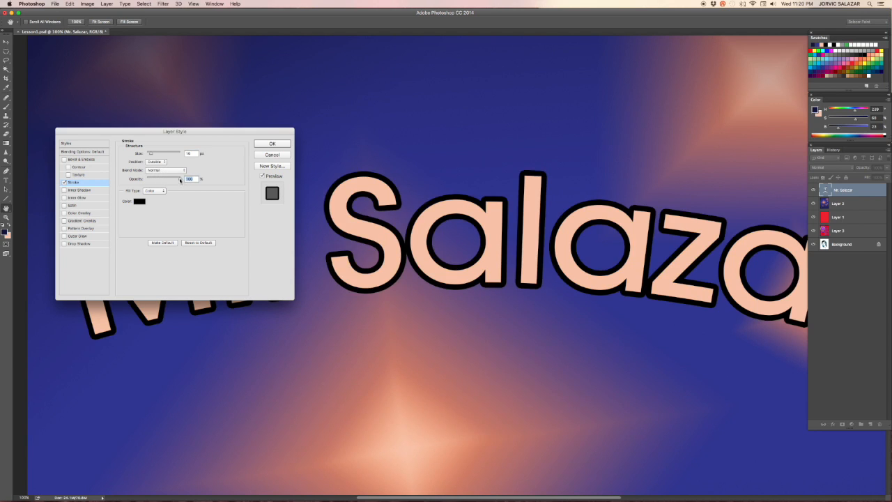
Step: Set the stroke color to a dusky rose sampled from the canvas in the color picker
{"action": "left_click", "coordinate": [139, 202]}
{"action": "left_click", "coordinate": [382, 76]}
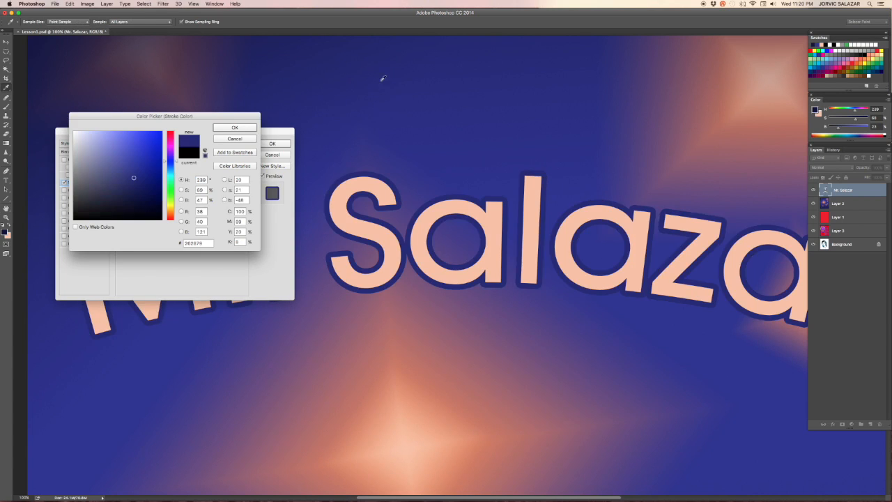
{"action": "left_click", "coordinate": [421, 385]}
{"action": "mouse_move", "coordinate": [422, 385]}
{"action": "left_mouse_down"}
{"action": "mouse_move", "coordinate": [544, 366]}
{"action": "mouse_move", "coordinate": [534, 387]}
{"action": "mouse_move", "coordinate": [495, 339]}
{"action": "mouse_move", "coordinate": [445, 330]}
{"action": "mouse_move", "coordinate": [350, 365]}
{"action": "mouse_move", "coordinate": [398, 330]}
{"action": "mouse_move", "coordinate": [368, 341]}
{"action": "mouse_move", "coordinate": [363, 262]}
{"action": "left_mouse_up"}
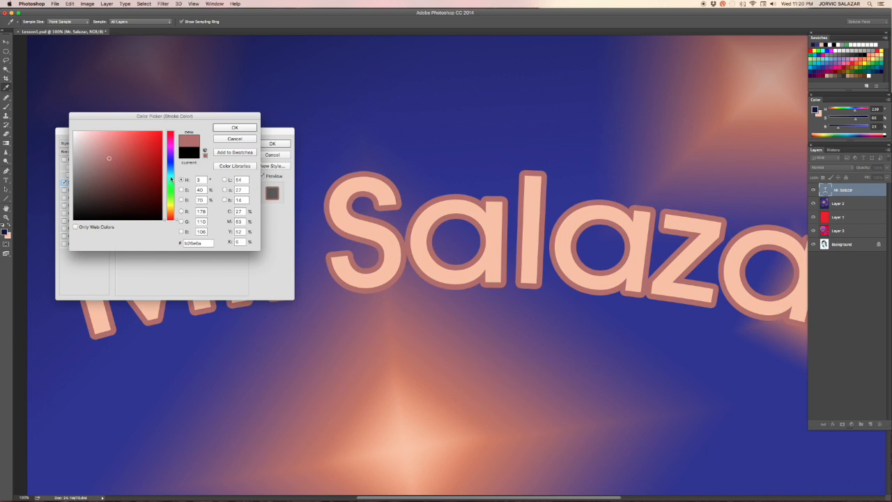
{"action": "left_click", "coordinate": [234, 128]}
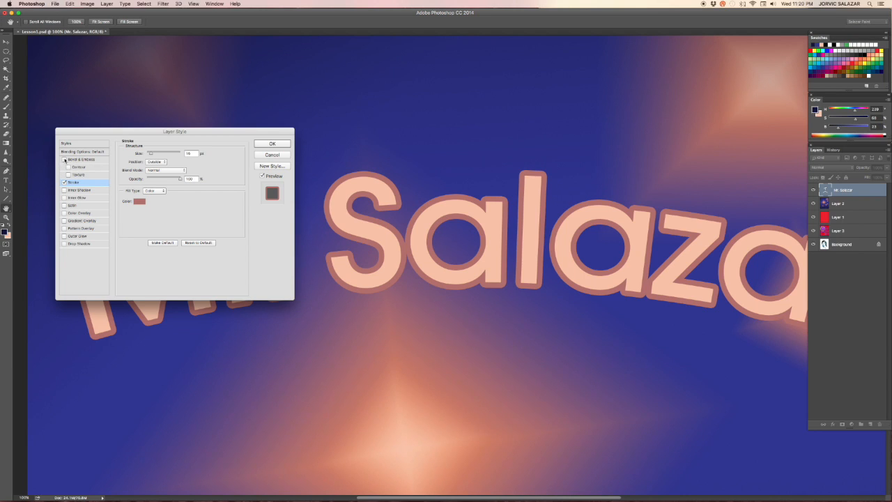
Step: Enable the Bevel & Emboss style on the title and open its settings
{"action": "left_click", "coordinate": [64, 160]}
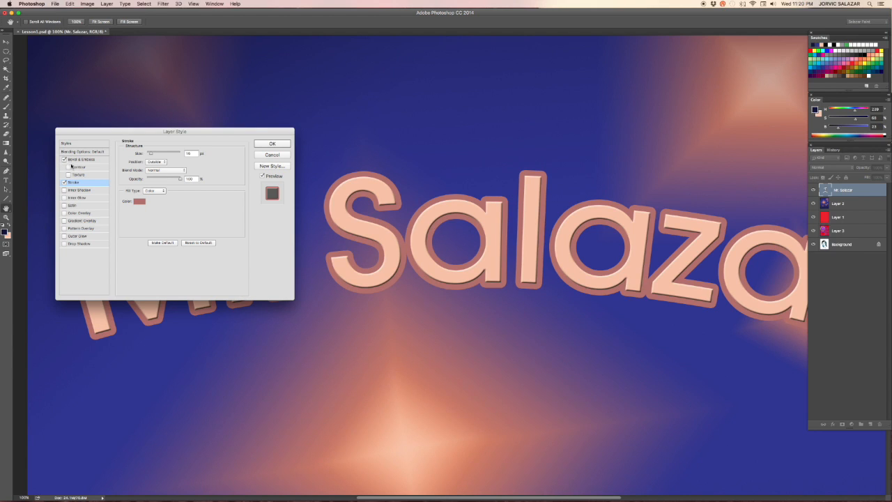
{"action": "left_click", "coordinate": [64, 159]}
{"action": "left_click", "coordinate": [64, 160]}
{"action": "mouse_move", "coordinate": [151, 154]}
{"action": "left_mouse_down"}
{"action": "mouse_move", "coordinate": [165, 153]}
{"action": "mouse_move", "coordinate": [150, 153]}
{"action": "left_mouse_up"}
{"action": "left_click", "coordinate": [82, 159]}
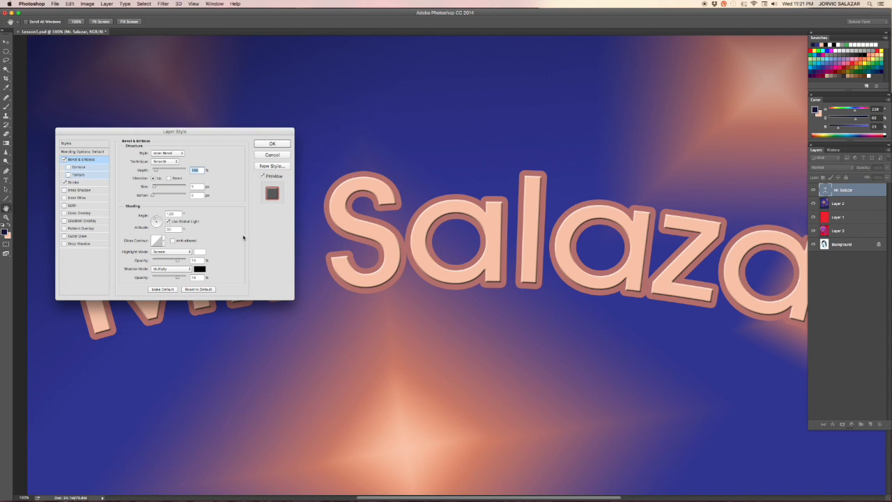
Step: Increase the bevel depth and adjust the shading angle and altitude of the Bevel & Emboss
{"action": "mouse_move", "coordinate": [155, 169]}
{"action": "left_mouse_down"}
{"action": "mouse_move", "coordinate": [165, 171]}
{"action": "mouse_move", "coordinate": [156, 187]}
{"action": "left_mouse_up"}
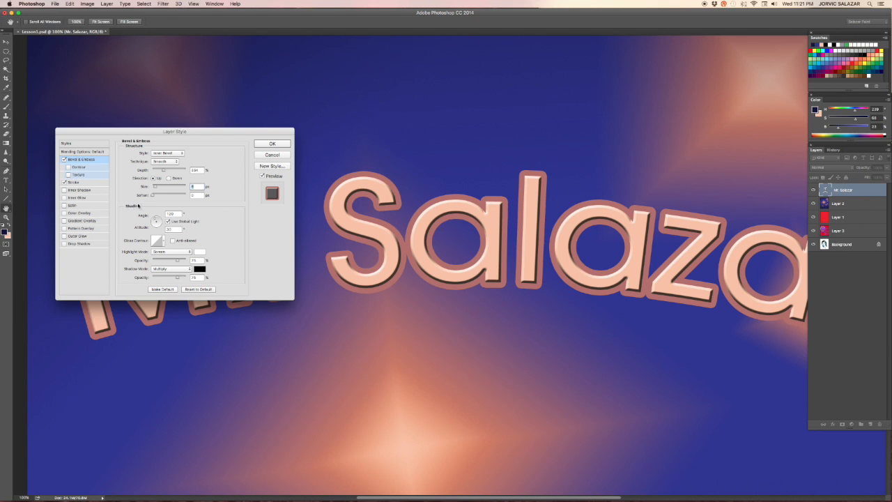
{"action": "left_click", "coordinate": [157, 218]}
{"action": "left_click_drag", "start_coordinate": [158, 218], "coordinate": [155, 219]}
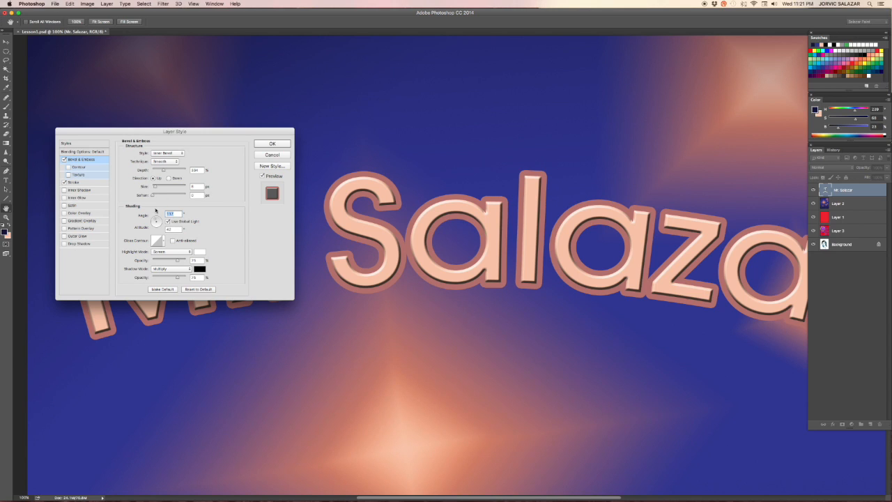
{"action": "left_click_drag", "start_coordinate": [155, 218], "coordinate": [155, 221]}
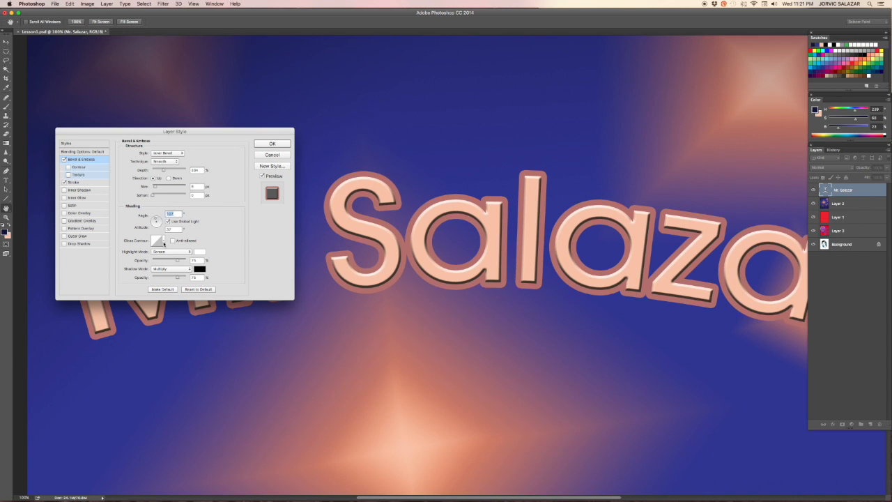
Step: Keep the highlight mode at Screen and set the bevel's soften value to 2 px
{"action": "left_click", "coordinate": [164, 244]}
{"action": "left_click", "coordinate": [193, 250]}
{"action": "left_click", "coordinate": [162, 252]}
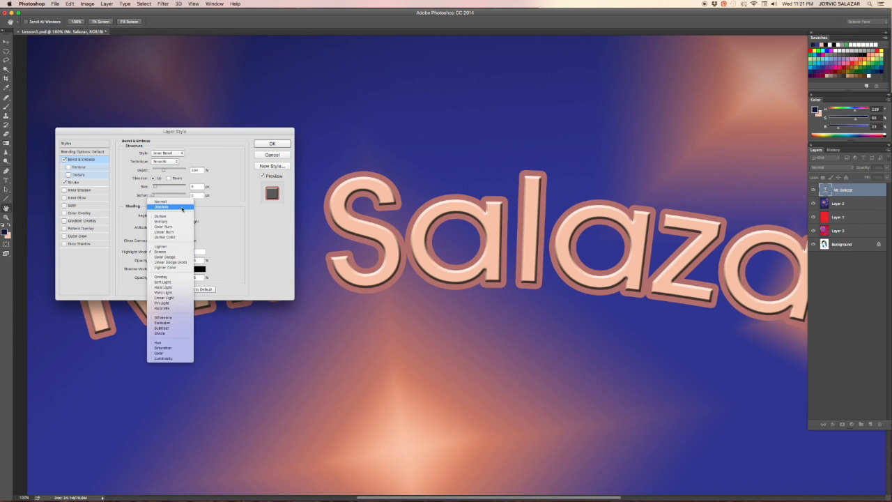
{"action": "left_click", "coordinate": [158, 251]}
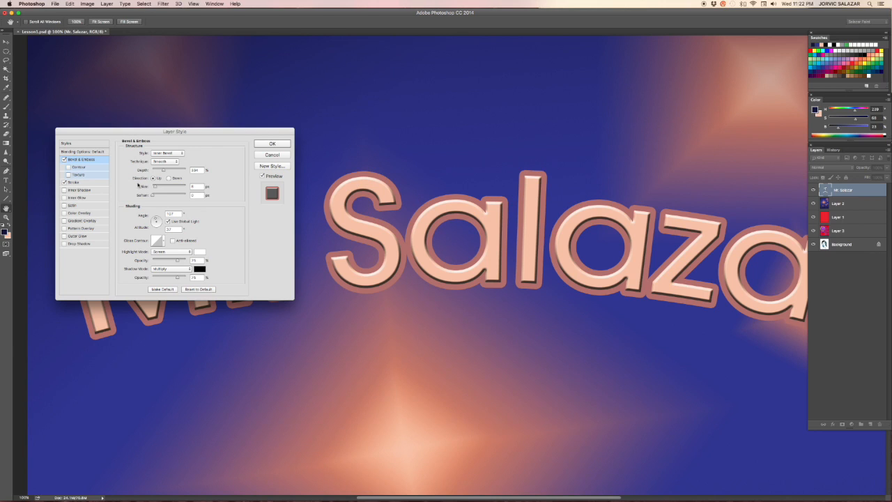
{"action": "mouse_move", "coordinate": [153, 196]}
{"action": "left_mouse_down"}
{"action": "mouse_move", "coordinate": [173, 196]}
{"action": "mouse_move", "coordinate": [149, 196]}
{"action": "mouse_move", "coordinate": [158, 196]}
{"action": "left_mouse_up"}
Step: Try the Contour and Texture sub-options of the bevel, switching each on and off
{"action": "left_click", "coordinate": [68, 167]}
{"action": "left_click", "coordinate": [67, 168]}
{"action": "left_click", "coordinate": [67, 175]}
{"action": "left_click", "coordinate": [68, 175]}
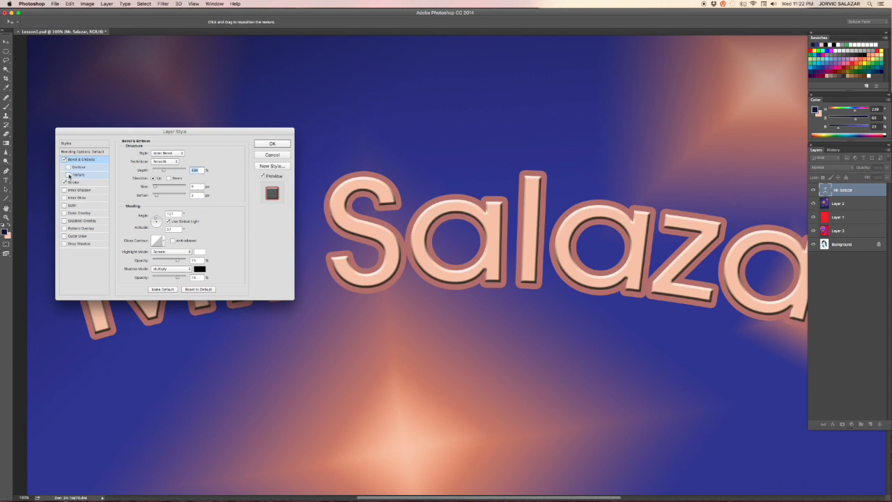
{"action": "left_click", "coordinate": [68, 175]}
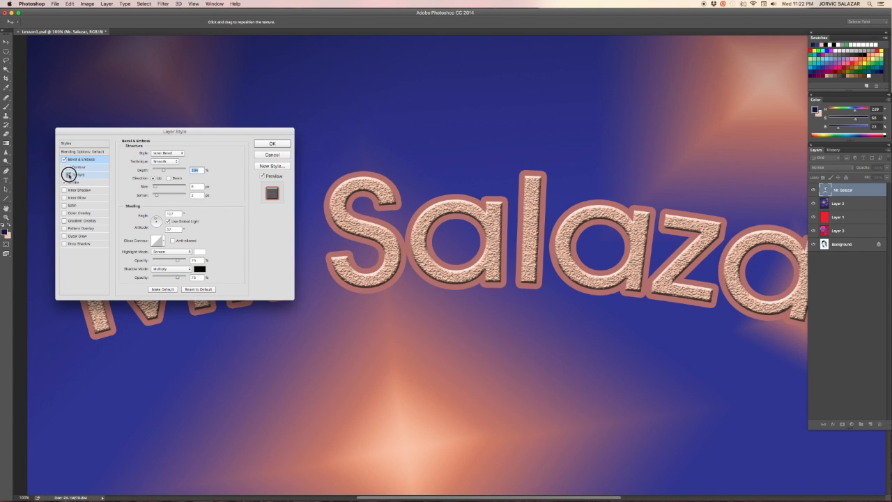
{"action": "left_click", "coordinate": [68, 175]}
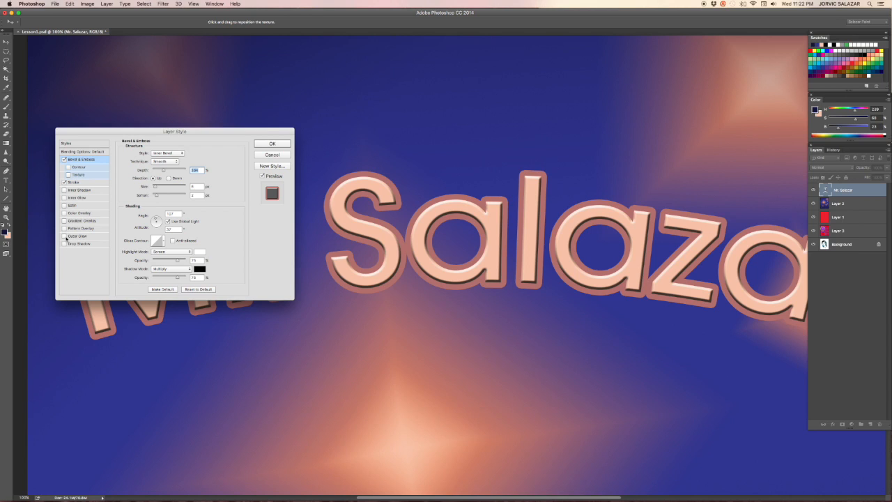
Step: Add a Drop Shadow to the title and adjust its distance, angle and size
{"action": "left_click", "coordinate": [64, 243]}
{"action": "left_click", "coordinate": [89, 245]}
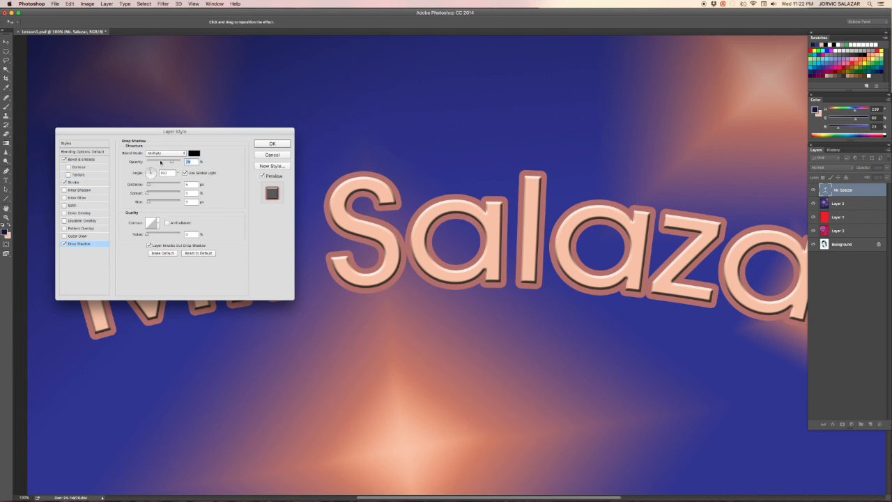
{"action": "left_click_drag", "start_coordinate": [147, 184], "coordinate": [163, 185]}
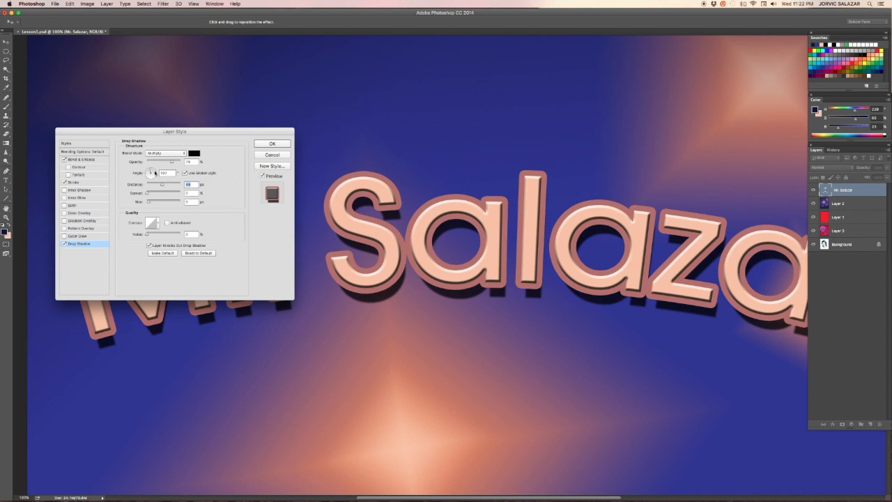
{"action": "left_click_drag", "start_coordinate": [155, 172], "coordinate": [149, 172]}
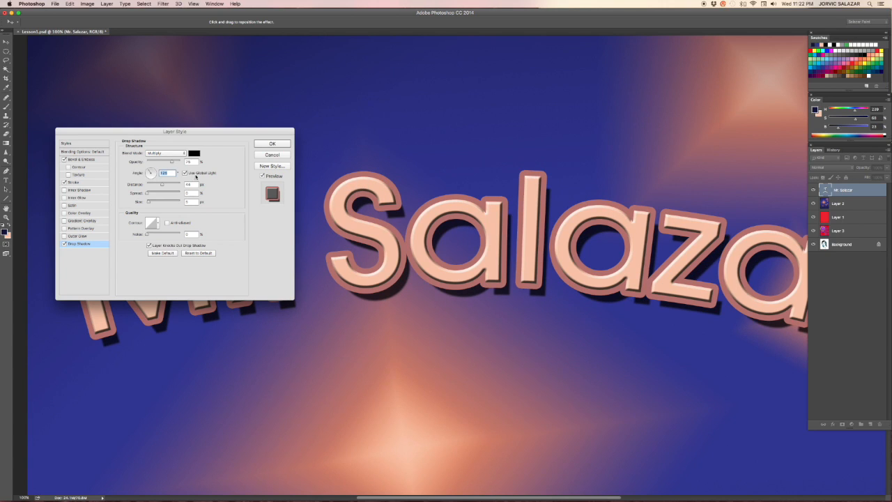
{"action": "left_click_drag", "start_coordinate": [162, 183], "coordinate": [153, 202]}
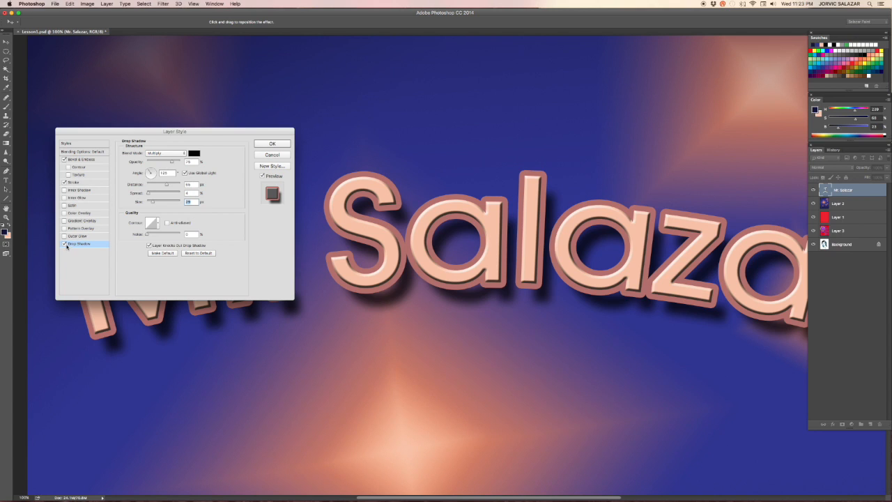
Step: Toggle the Stroke effect off and on to compare the title with and without it
{"action": "left_click", "coordinate": [64, 182]}
{"action": "left_click", "coordinate": [65, 182]}
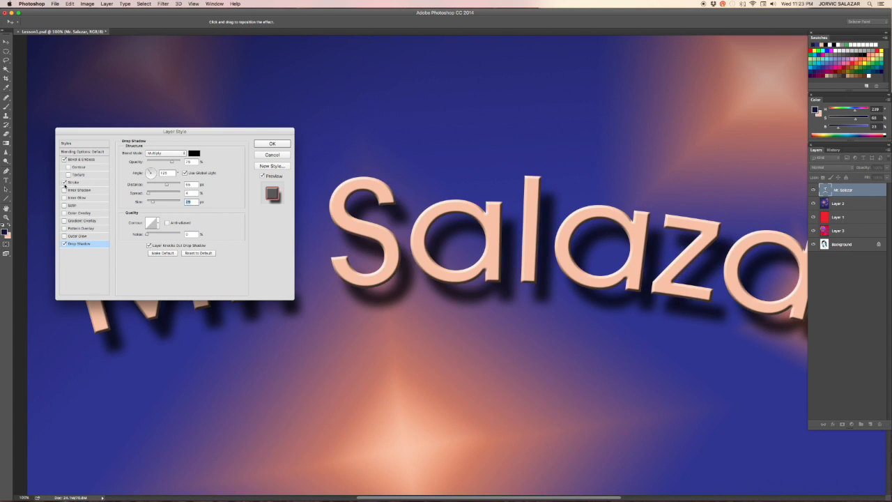
{"action": "left_click", "coordinate": [64, 182]}
{"action": "left_click", "coordinate": [64, 182]}
{"action": "left_click", "coordinate": [64, 182]}
Step: Turn off Bevel & Emboss and Drop Shadow, and try the Inner Shadow effect
{"action": "left_click", "coordinate": [64, 160]}
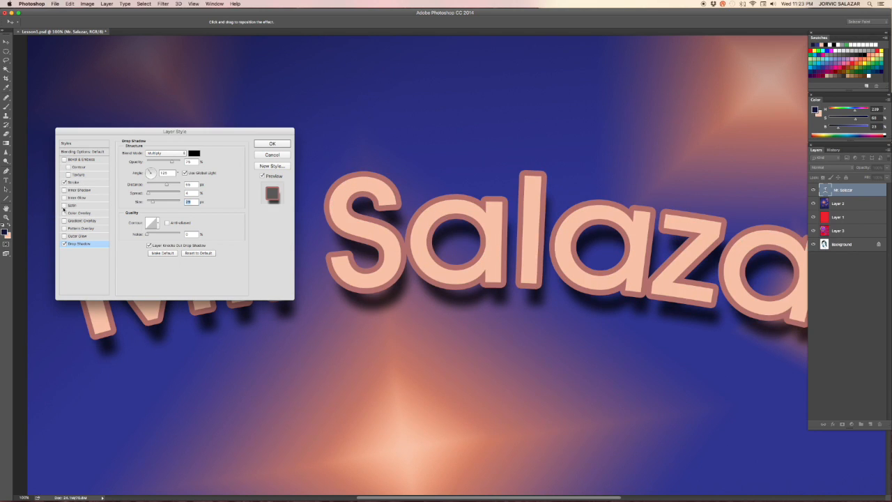
{"action": "left_click", "coordinate": [64, 243]}
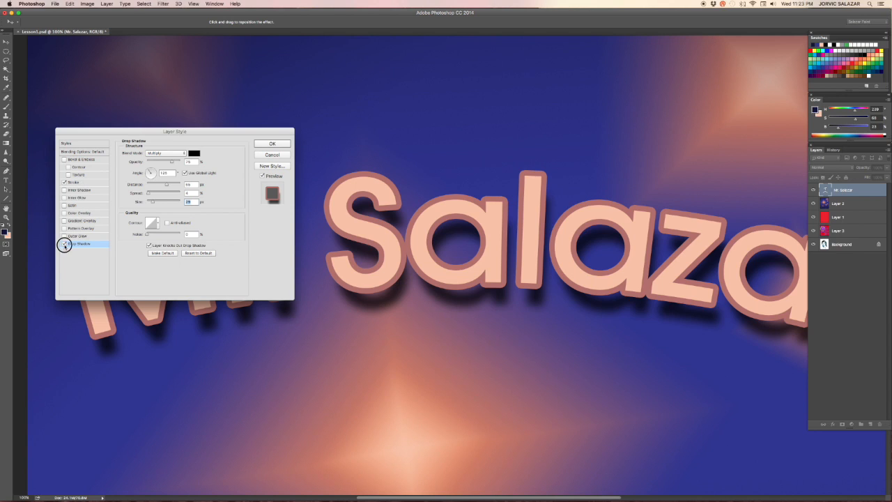
{"action": "left_click", "coordinate": [64, 190]}
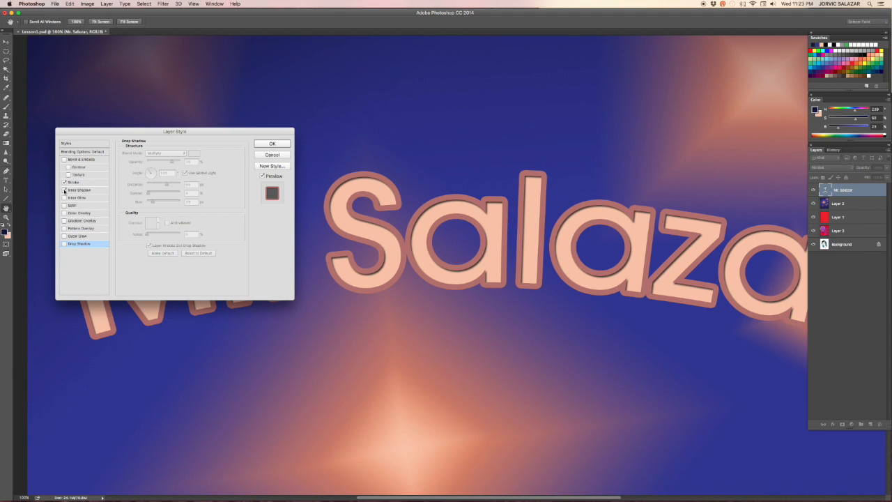
{"action": "left_click", "coordinate": [64, 190]}
Step: Try an Inner Glow on the title with a larger choke, and switch it off
{"action": "left_click", "coordinate": [64, 198]}
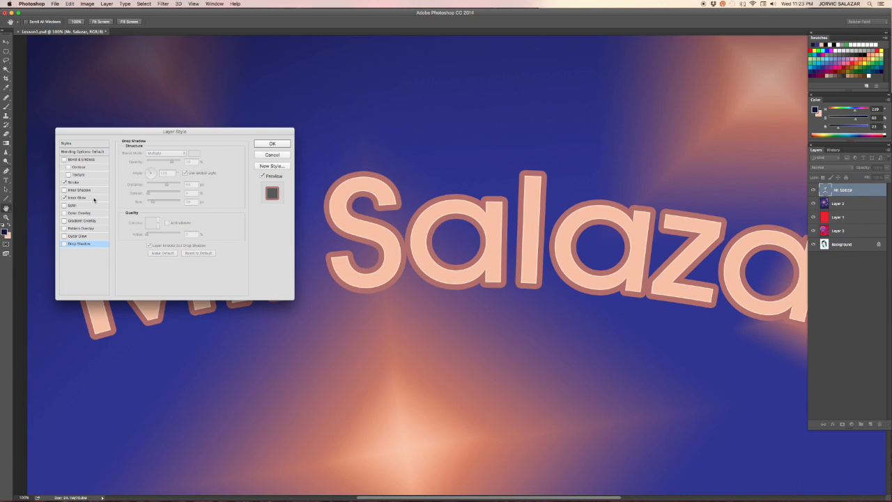
{"action": "left_click", "coordinate": [94, 199]}
{"action": "mouse_move", "coordinate": [147, 215]}
{"action": "left_mouse_down"}
{"action": "mouse_move", "coordinate": [157, 225]}
{"action": "mouse_move", "coordinate": [154, 216]}
{"action": "left_mouse_up"}
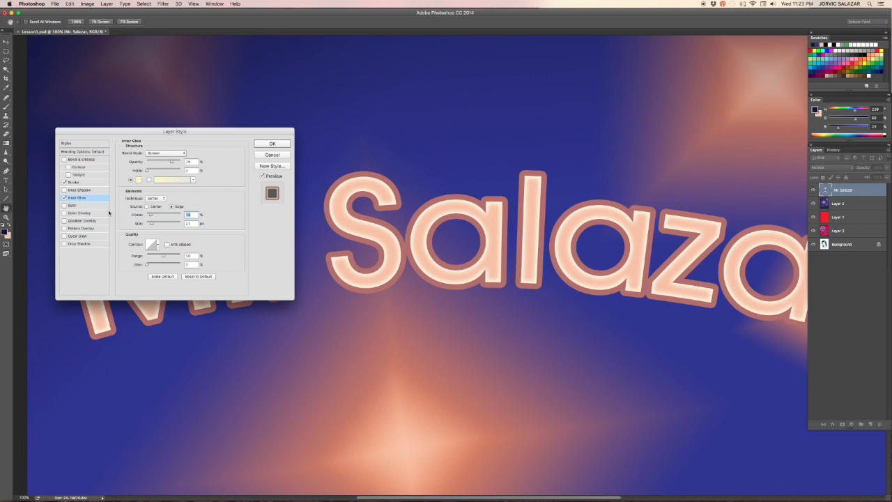
{"action": "left_click", "coordinate": [64, 198]}
{"action": "left_click", "coordinate": [64, 205]}
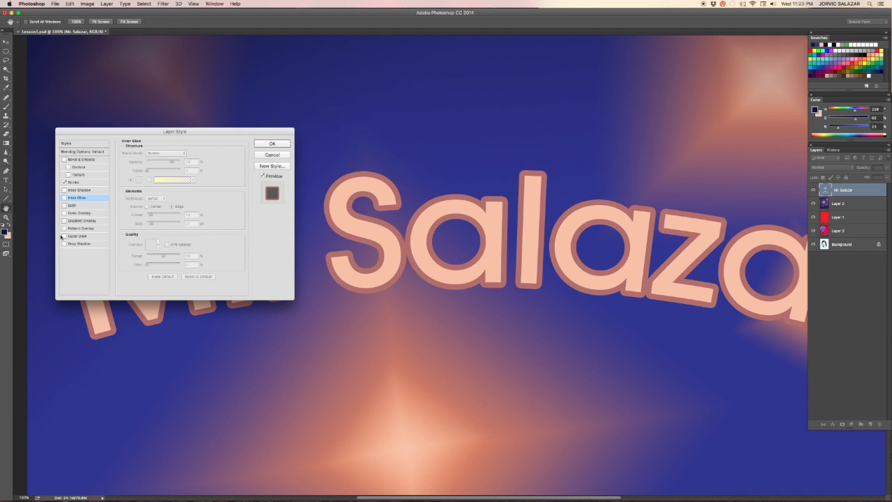
Step: Re-enable Bevel & Emboss with the Stroke and apply the layer style
{"action": "left_click", "coordinate": [64, 159]}
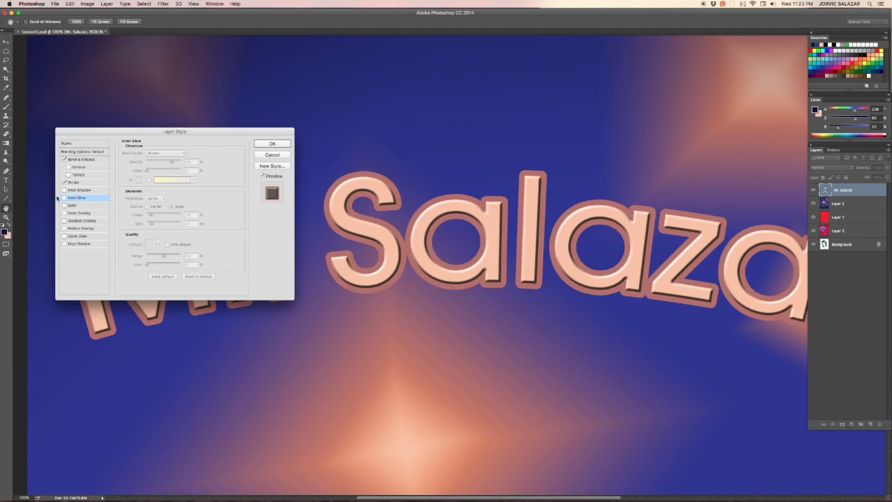
{"action": "left_click", "coordinate": [64, 183]}
{"action": "left_click", "coordinate": [64, 182]}
{"action": "left_click", "coordinate": [270, 143]}
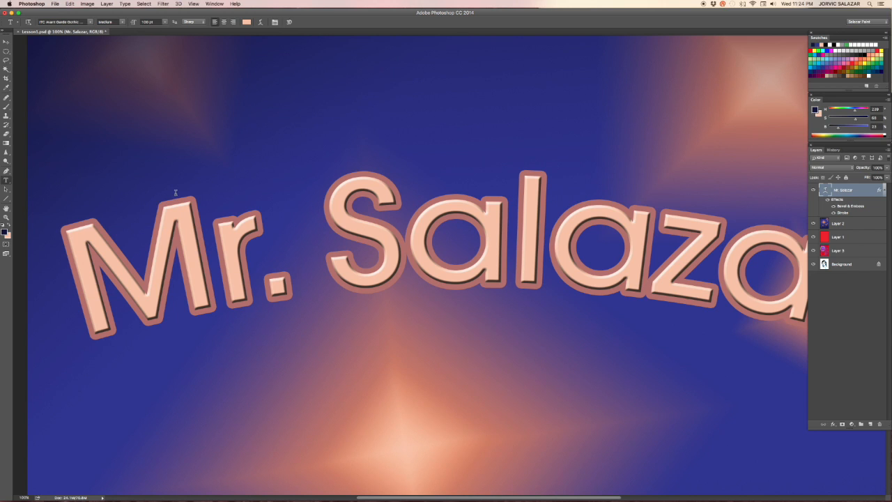
Step: Zoom and pan around the canvas to review the styled title on the poster
{"action": "key", "text": "super+minus"}
{"action": "key", "text": "super+minus"}
{"action": "key", "text": "super+minus"}
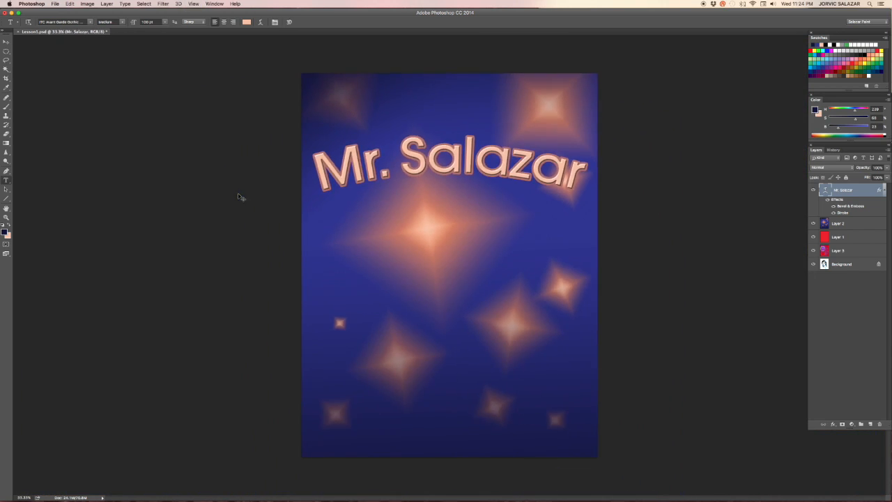
{"action": "key", "text": "super+plus"}
{"action": "key", "text": "super+plus"}
{"action": "key", "text": "super+plus"}
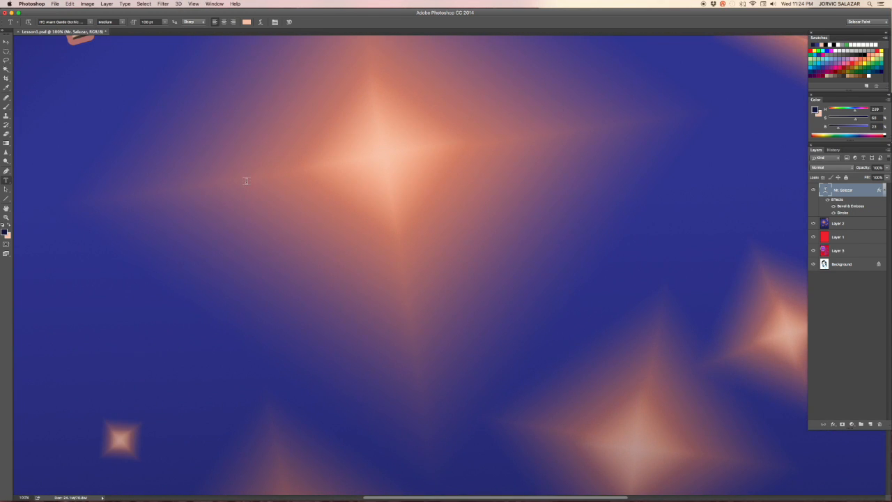
{"action": "left_click_drag", "start_coordinate": [279, 99], "coordinate": [251, 253]}
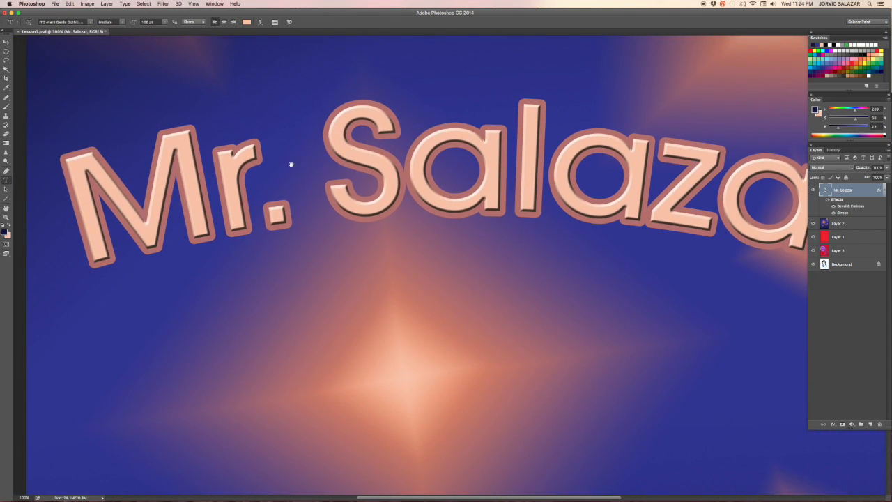
{"action": "mouse_move", "coordinate": [402, 139]}
{"action": "left_mouse_down"}
{"action": "mouse_move", "coordinate": [328, 157]}
{"action": "mouse_move", "coordinate": [400, 154]}
{"action": "left_mouse_up"}
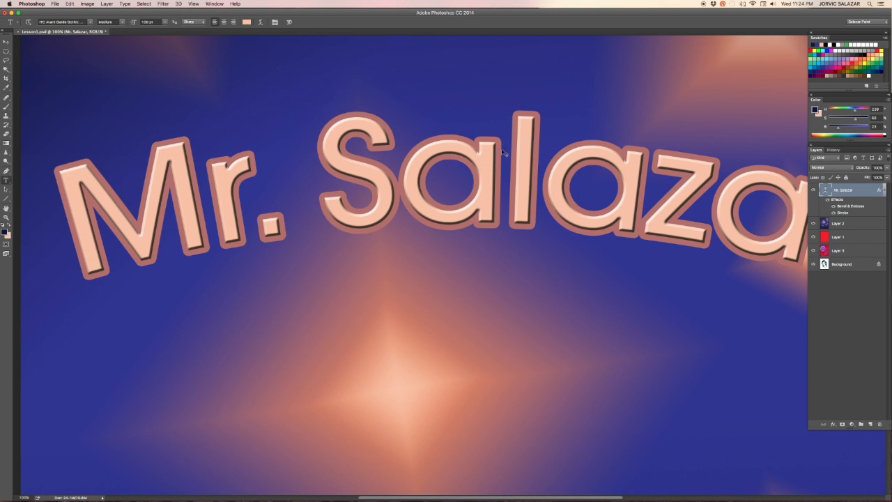
{"action": "key", "text": "super+minus"}
{"action": "key", "text": "super+minus"}
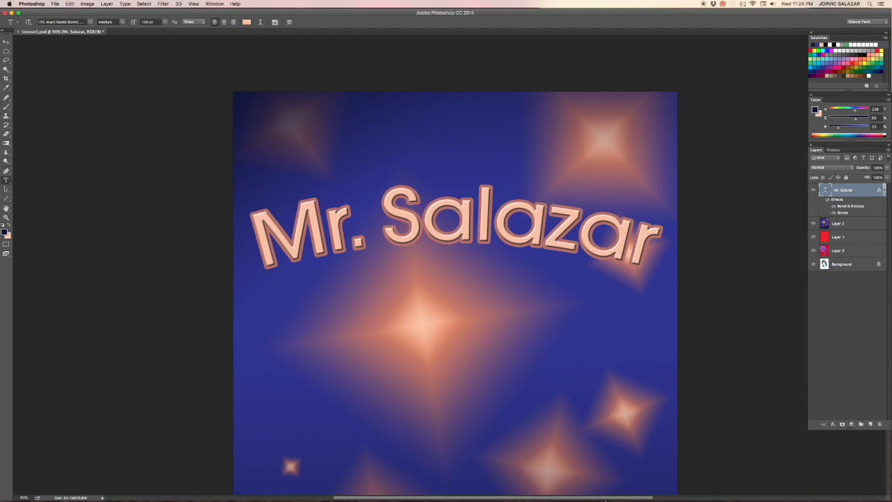
{"action": "left_click", "coordinate": [614, 492]}
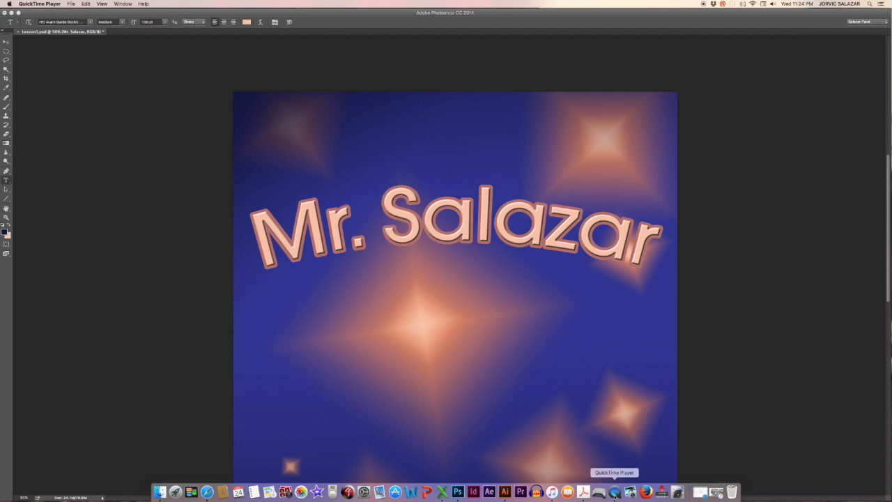